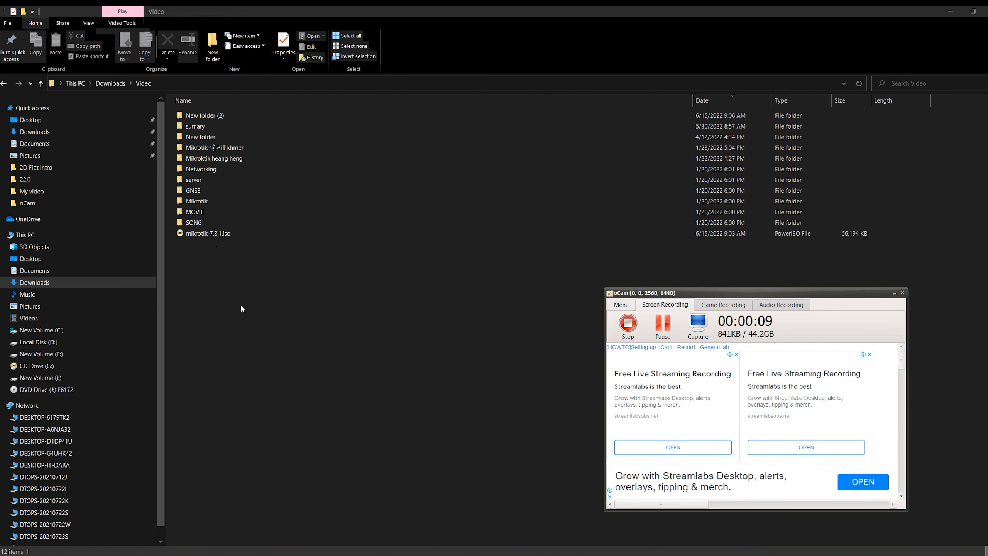
Cut mikrotik-7.3.1.iso from the Downloads Video folder and go to New Volume (I:)
right_click(210, 234)
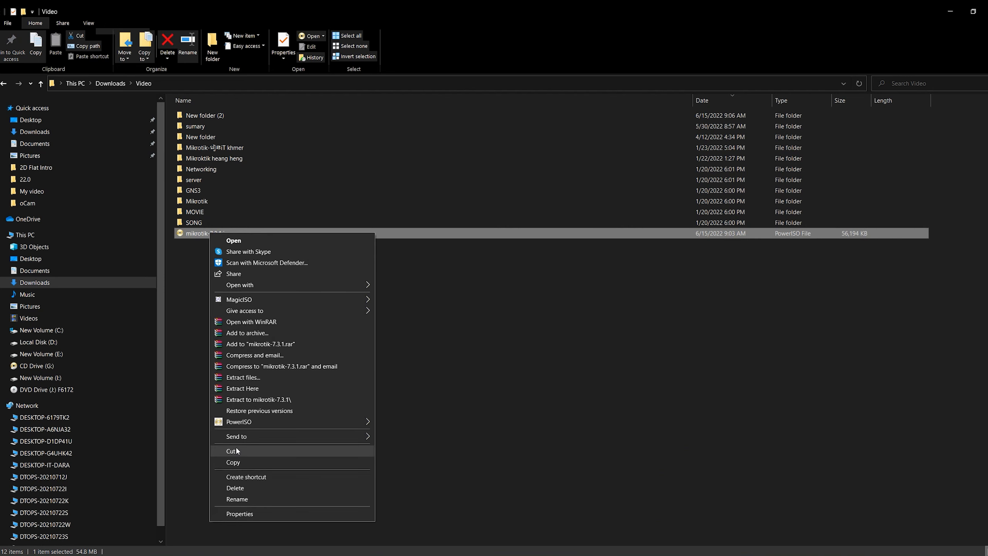
click(237, 451)
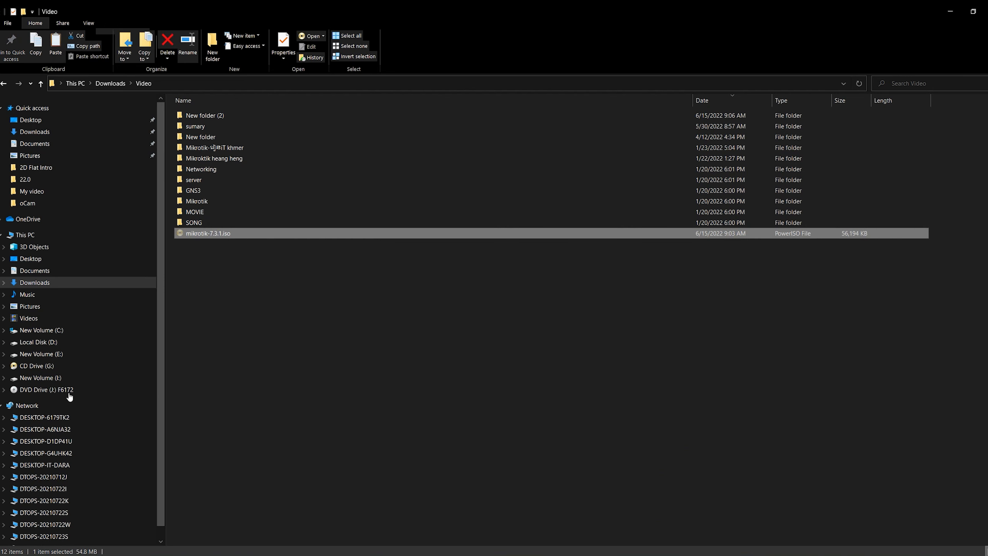
click(48, 378)
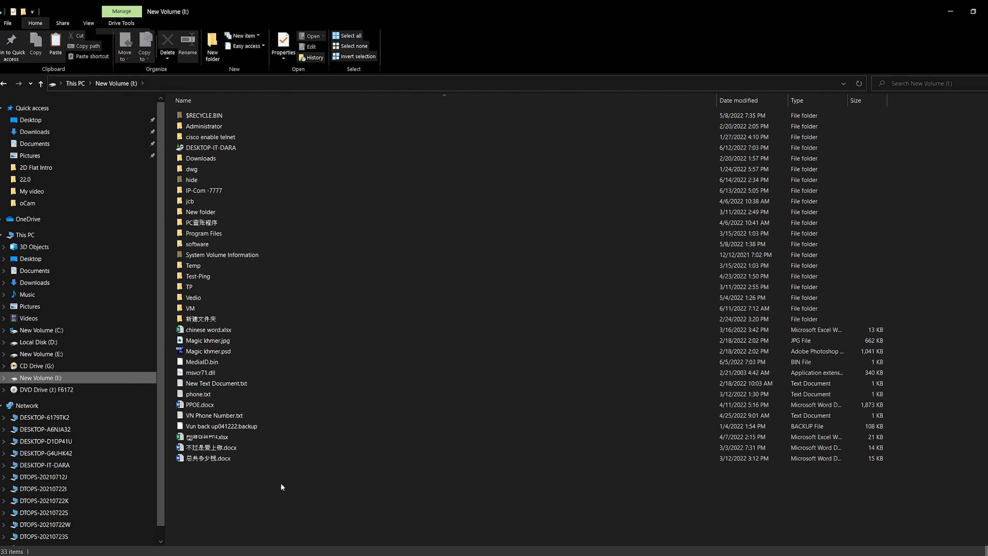
Create a folder named Mirkotik in the root of New Volume (I:)
right_click(255, 464)
mouse_move(296, 449)
click(383, 444)
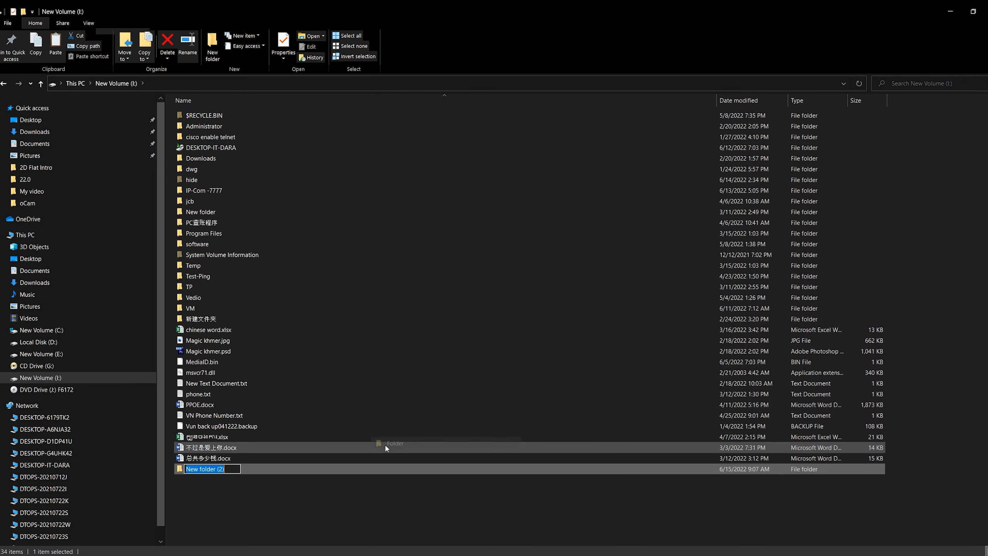
text(Mirkot)
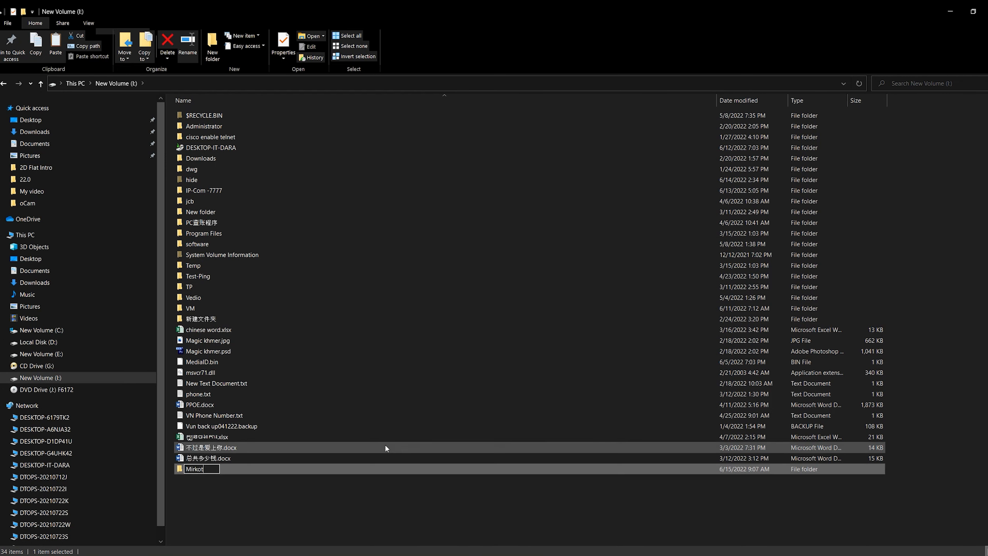
text(ik)
key(Return)
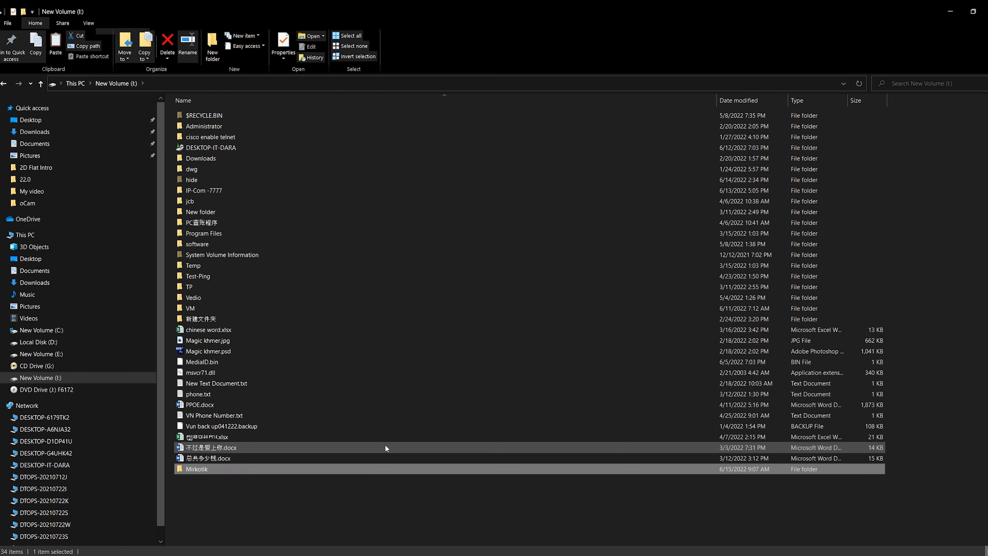
Paste the cut ISO file into the Mirkotik folder and return to the root of New Volume (I:)
key(Return)
key(ctrl+v)
click(360, 335)
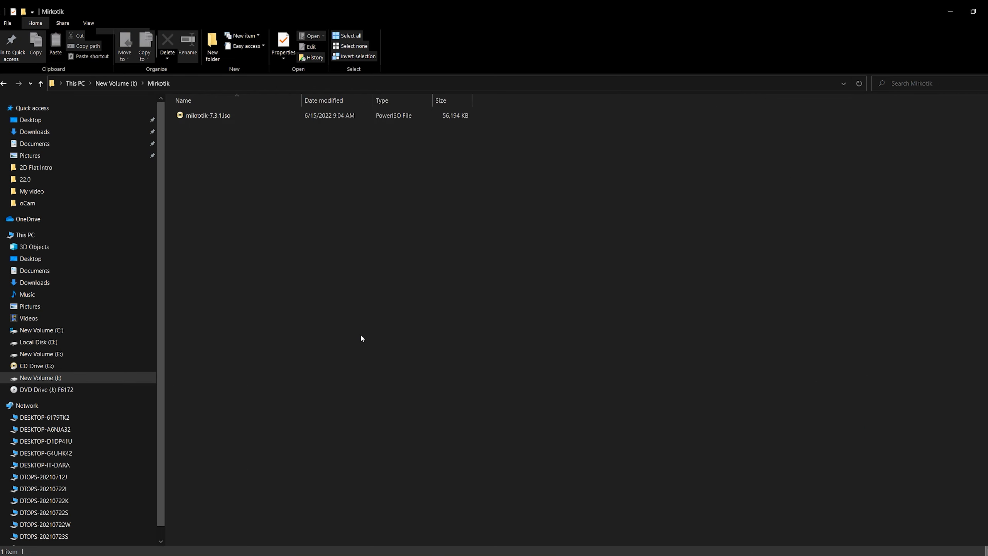
click(41, 84)
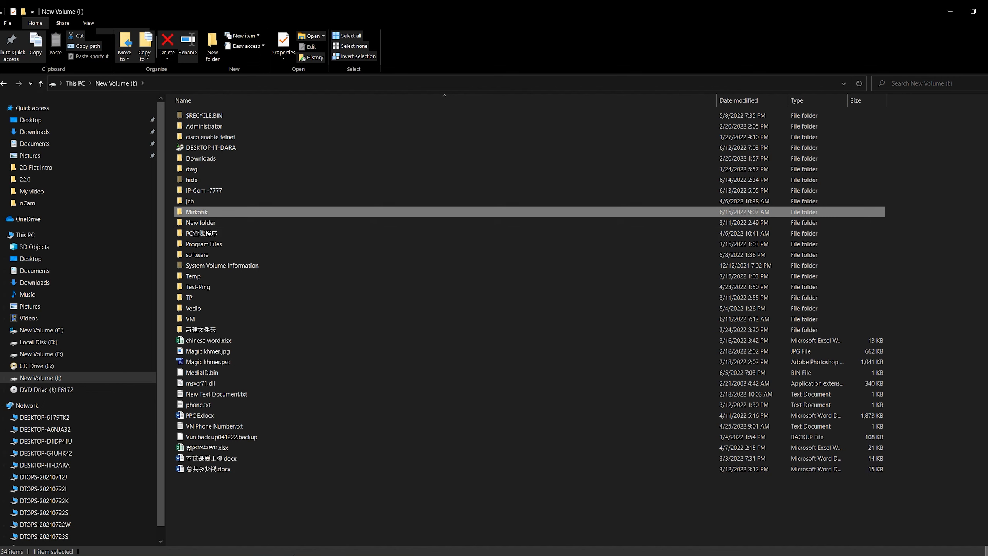
Switch to VMware Workstation and start a new virtual machine with the Typical configuration
key(super)
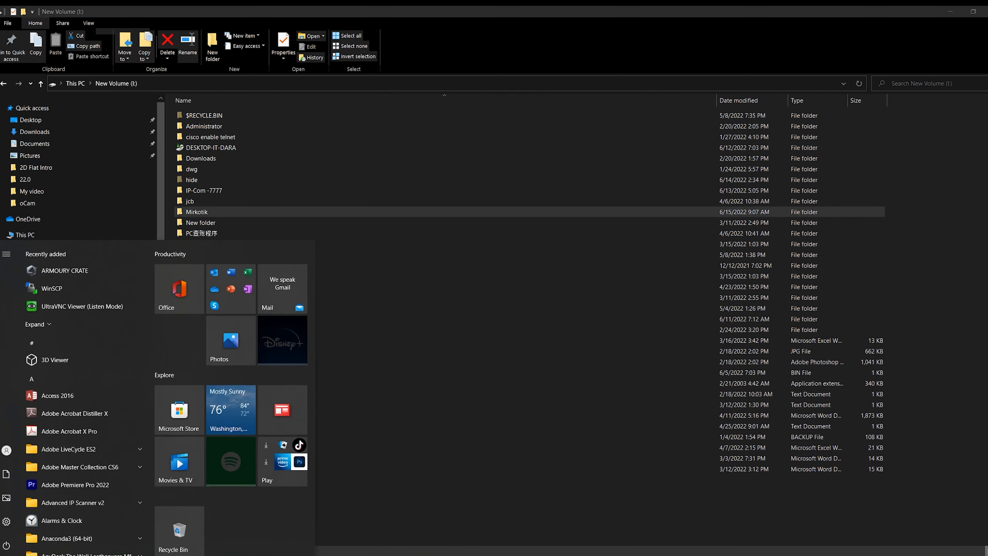
text(vm)
key(Return)
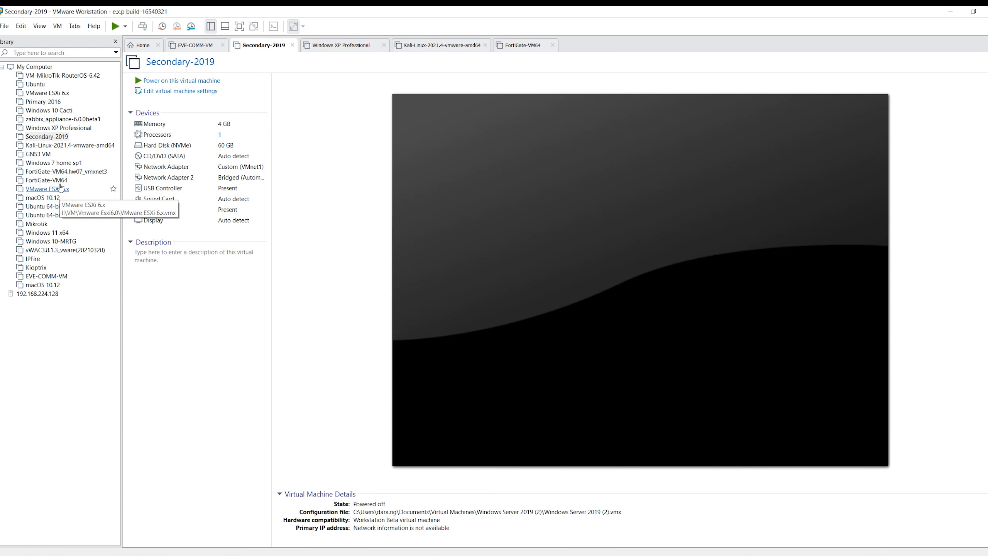
click(9, 28)
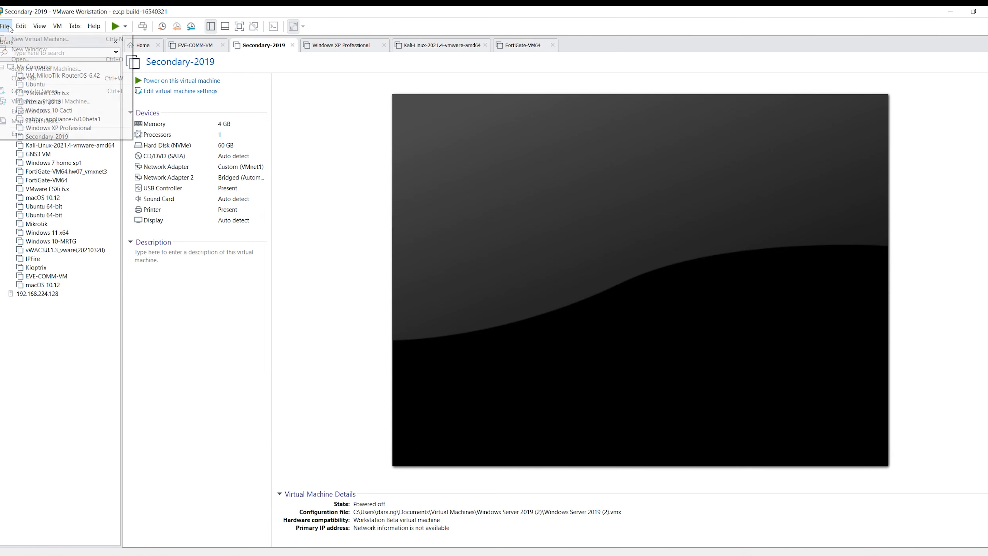
click(35, 39)
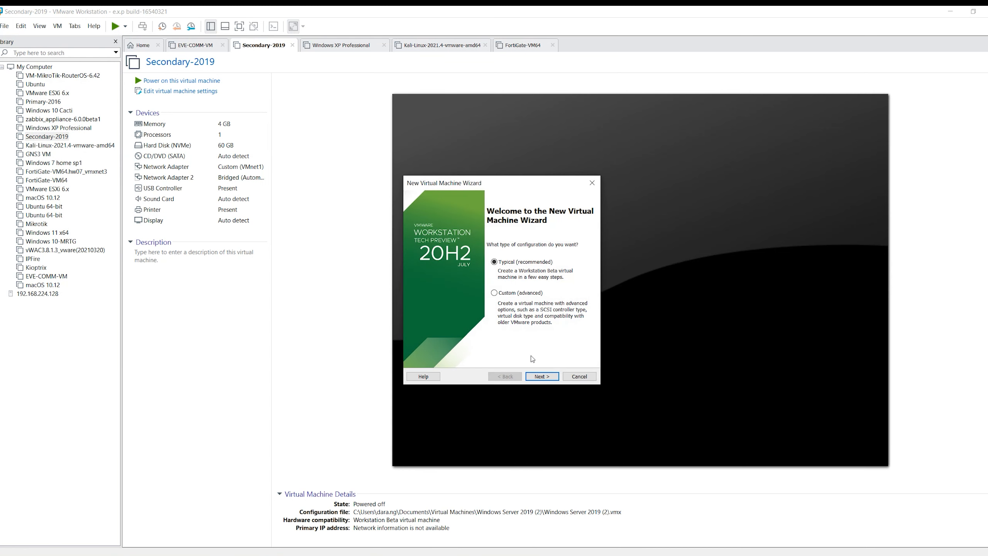
click(541, 378)
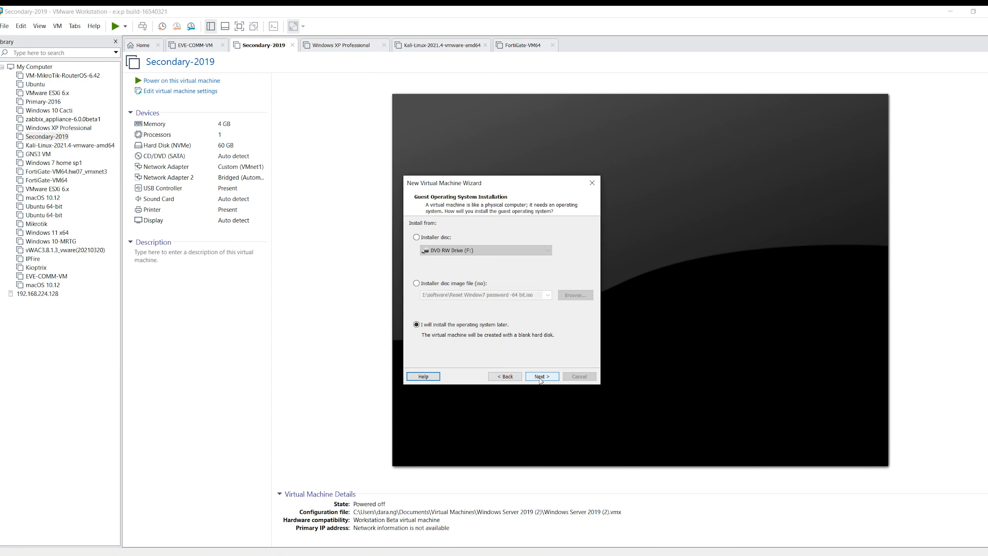
Choose to install from a disc image file and select mikrotik-7.3.1.iso in the Mirkotik folder on New Volume (I:)
click(437, 283)
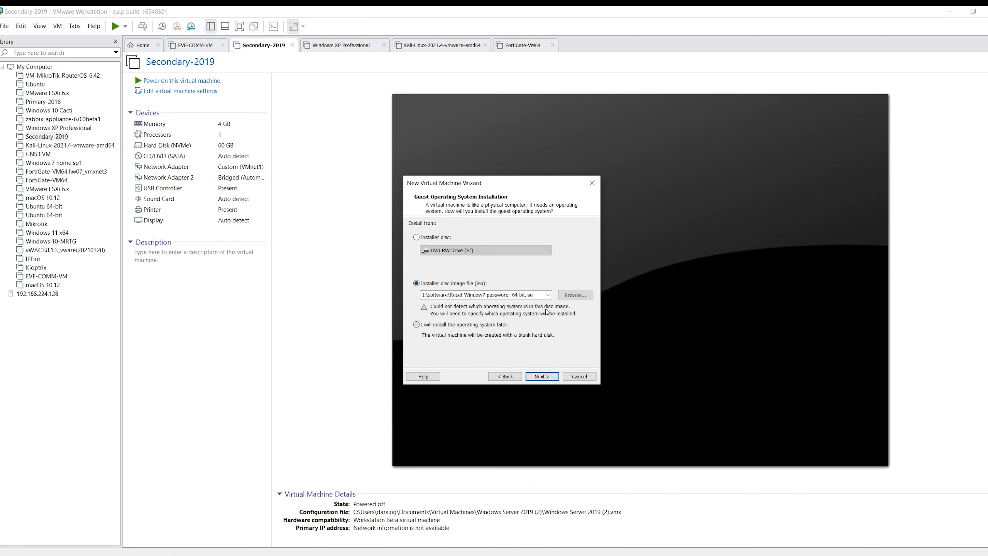
click(576, 295)
drag(566, 197, 447, 153)
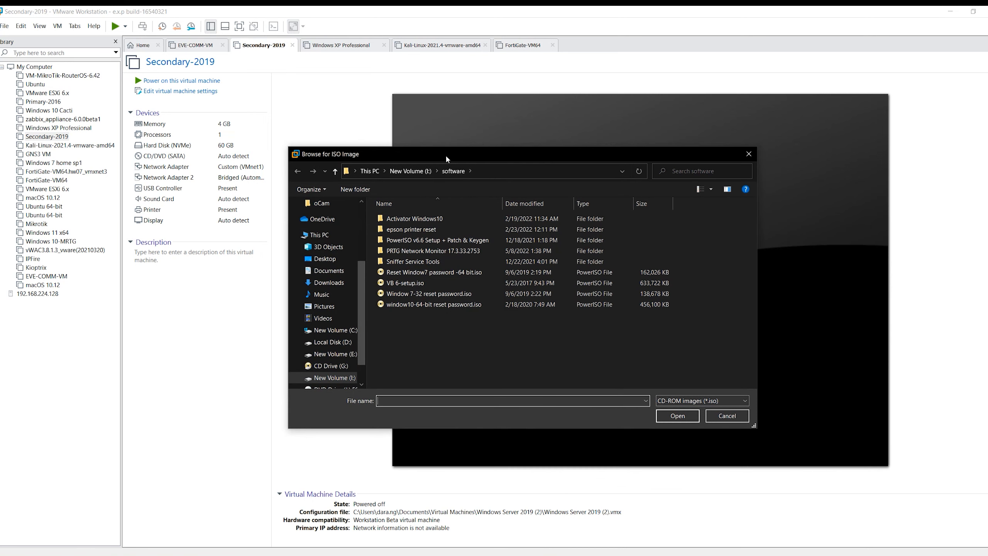
scroll(364, 308, down, 2)
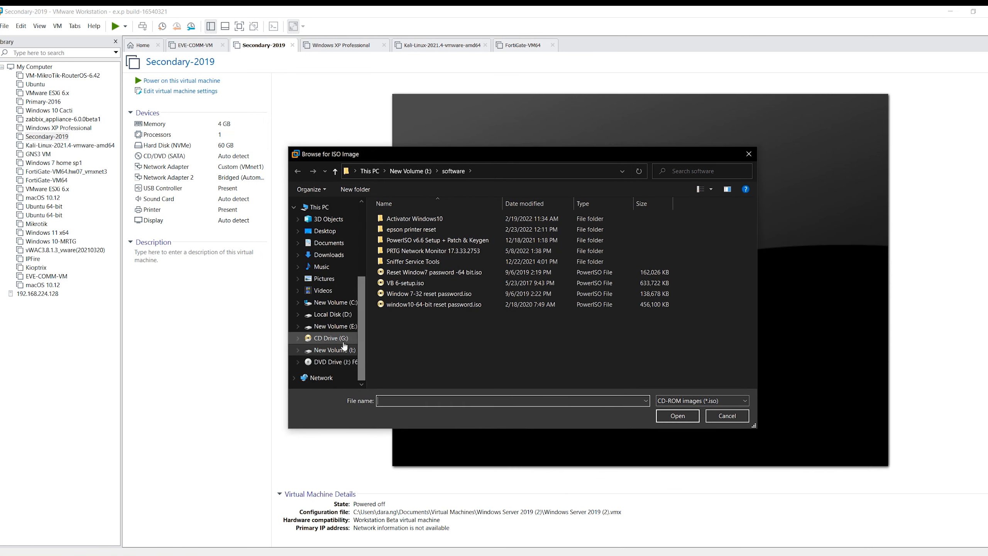
click(334, 350)
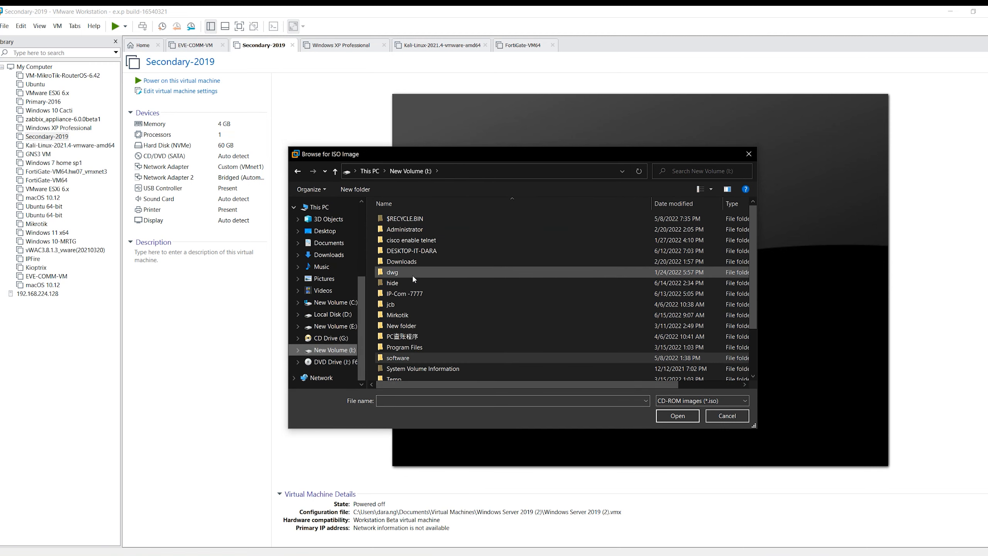
scroll(408, 319, down, 2)
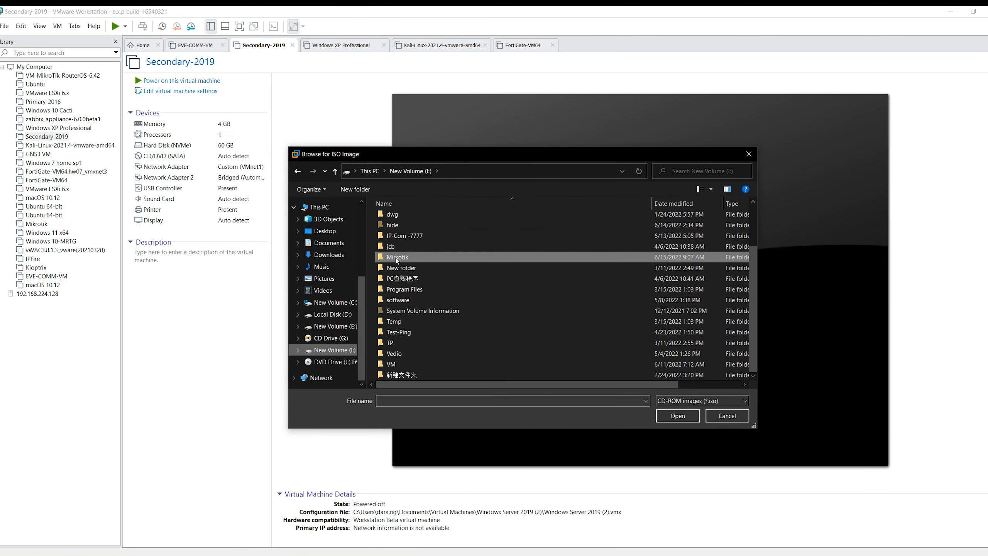
double_click(397, 257)
click(412, 218)
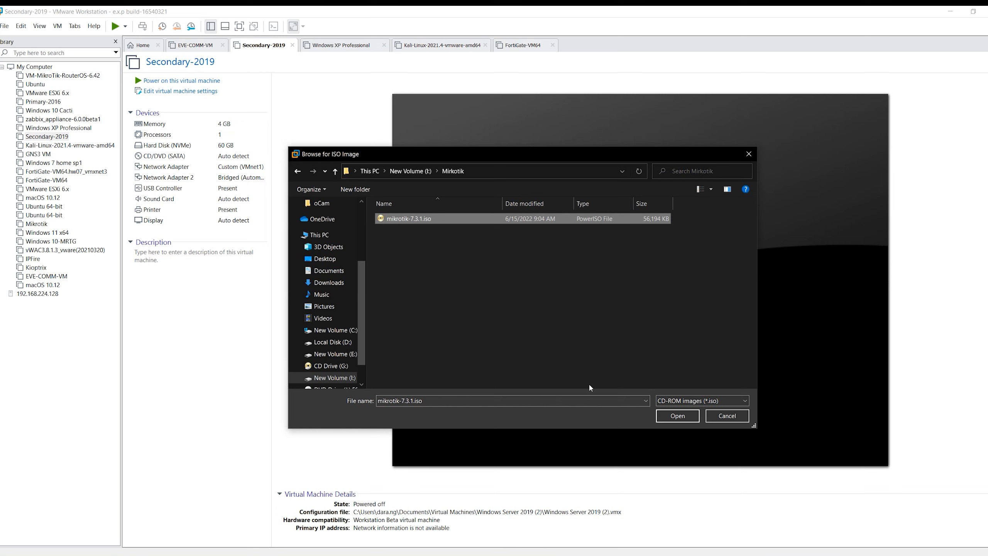
click(678, 415)
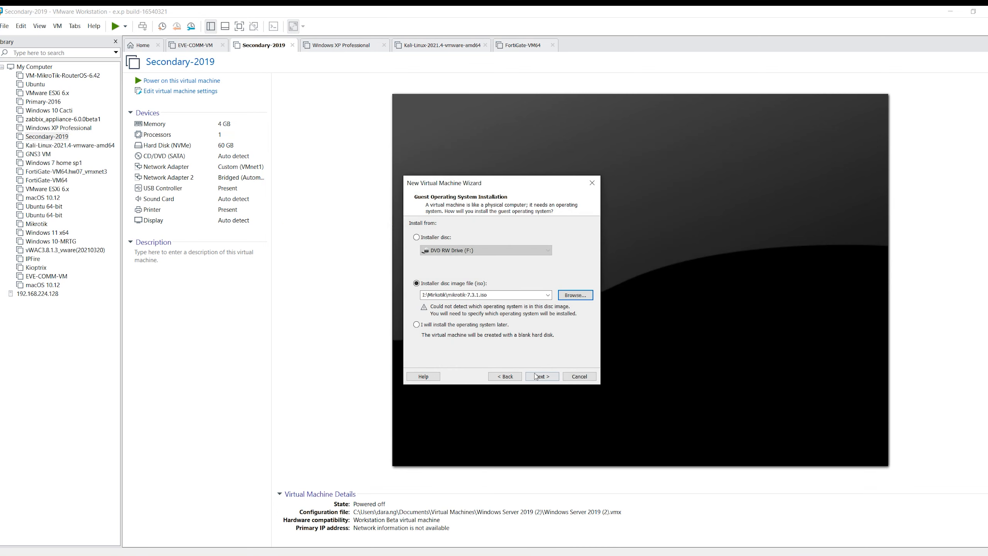
click(536, 376)
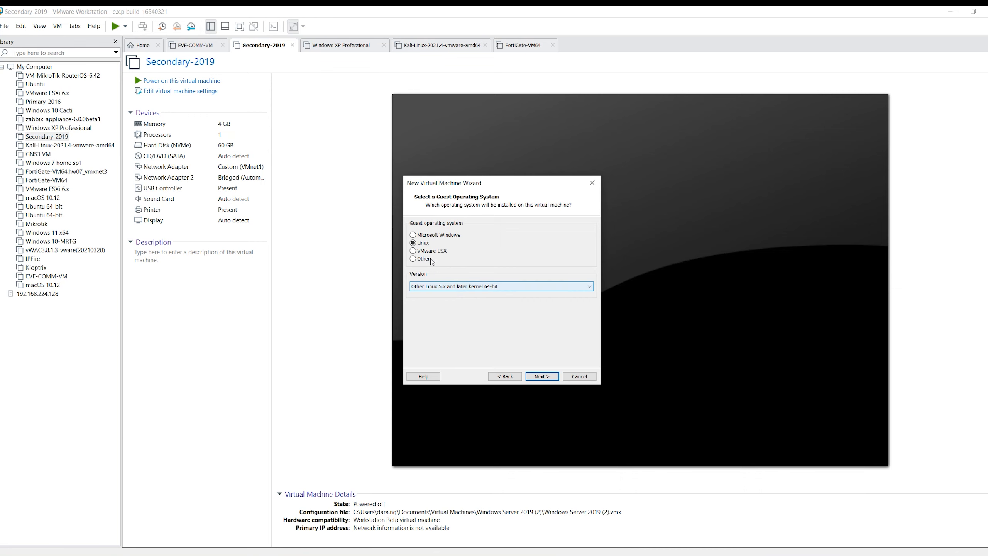
Set the guest operating system to Other with MS-DOS as the version
click(423, 241)
click(414, 259)
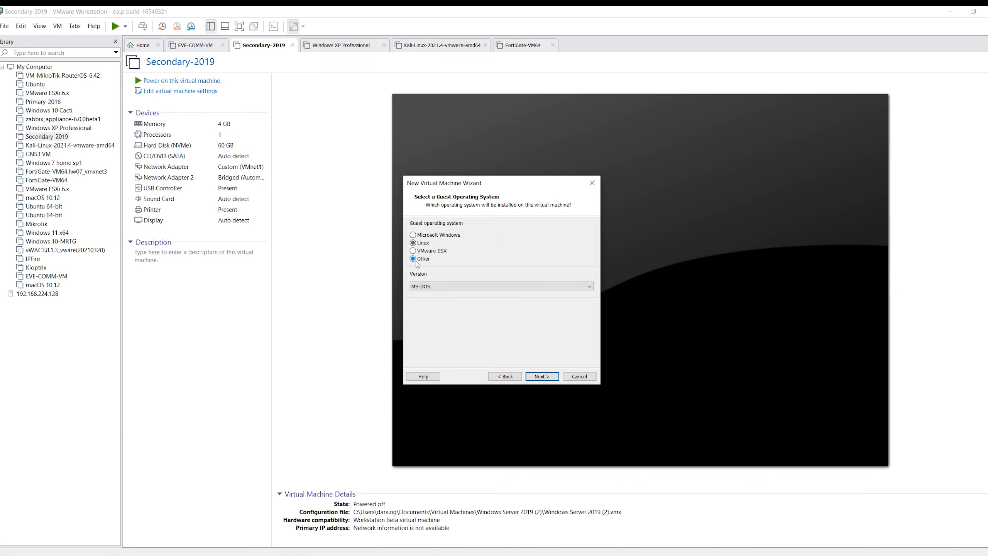
click(455, 287)
click(455, 287)
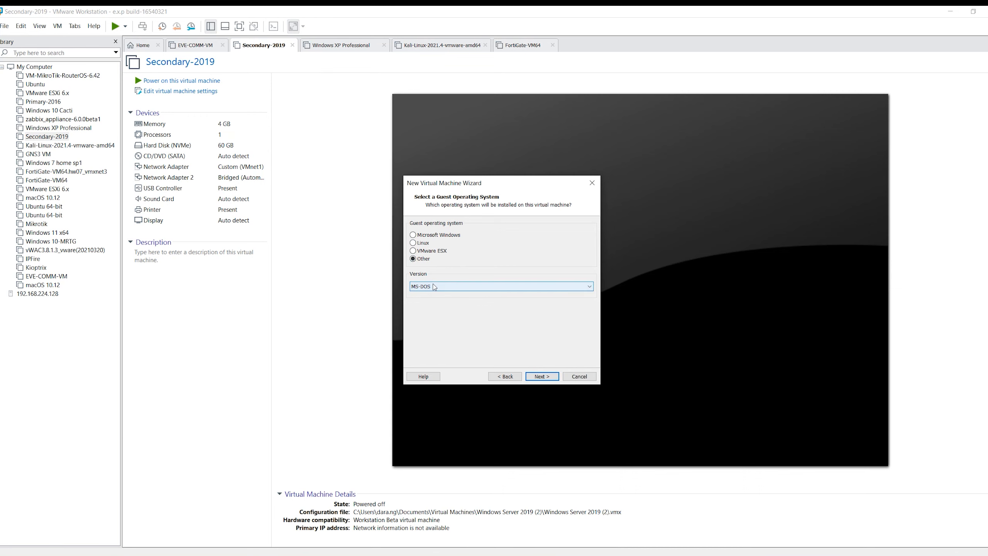
click(434, 287)
click(468, 320)
click(535, 376)
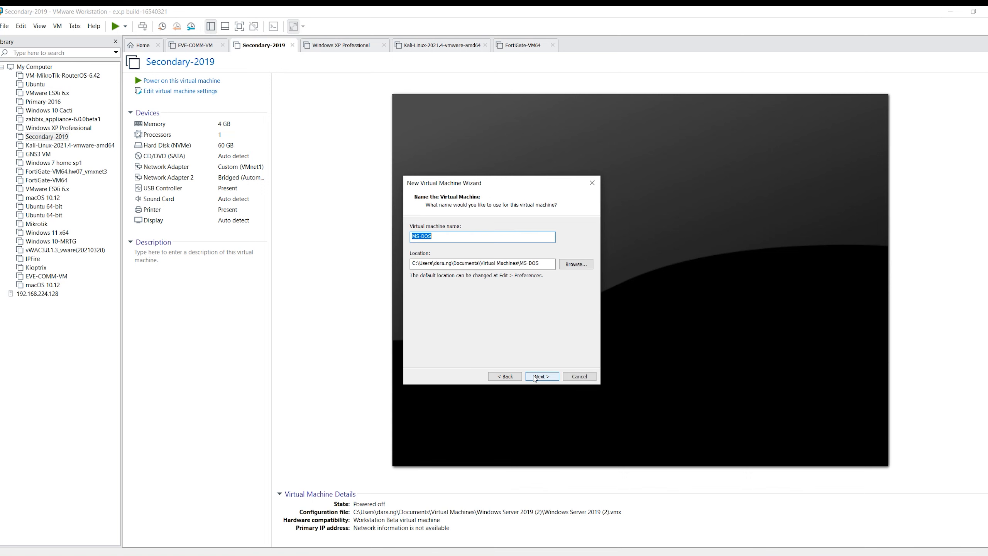
Create a VM subfolder inside Mirkotik on New Volume (I:) and set it as the virtual machine's location
click(573, 265)
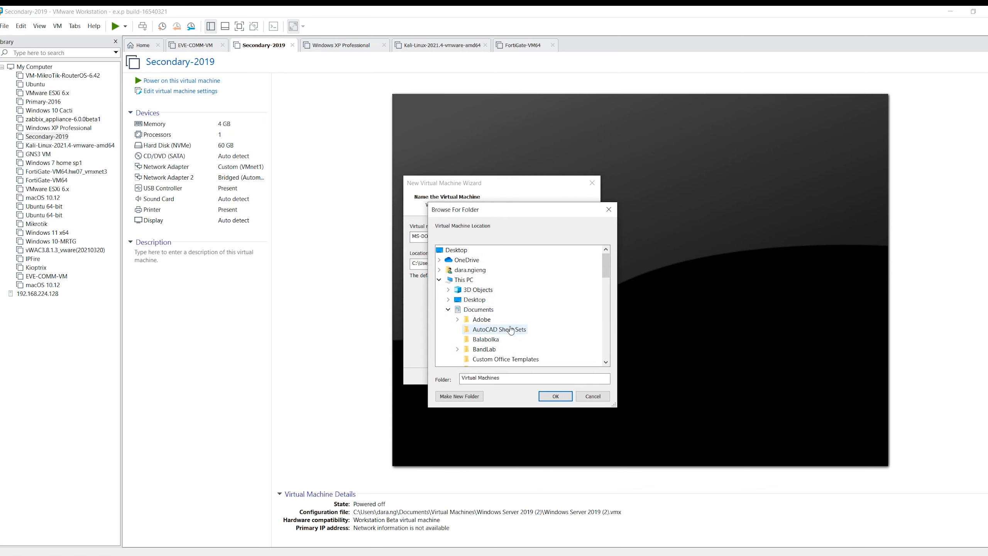
scroll(511, 330, down, 10)
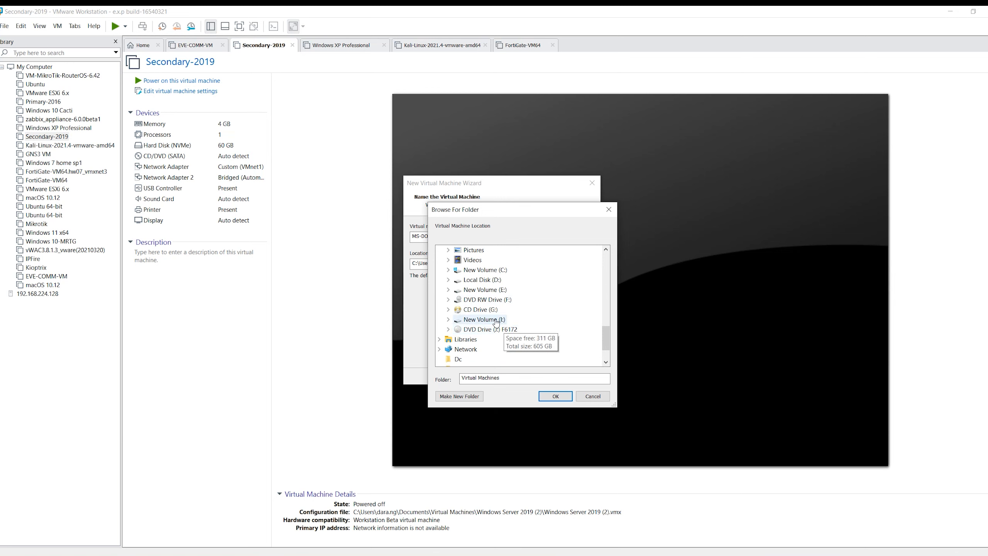
double_click(495, 321)
scroll(490, 308, down, 5)
click(487, 294)
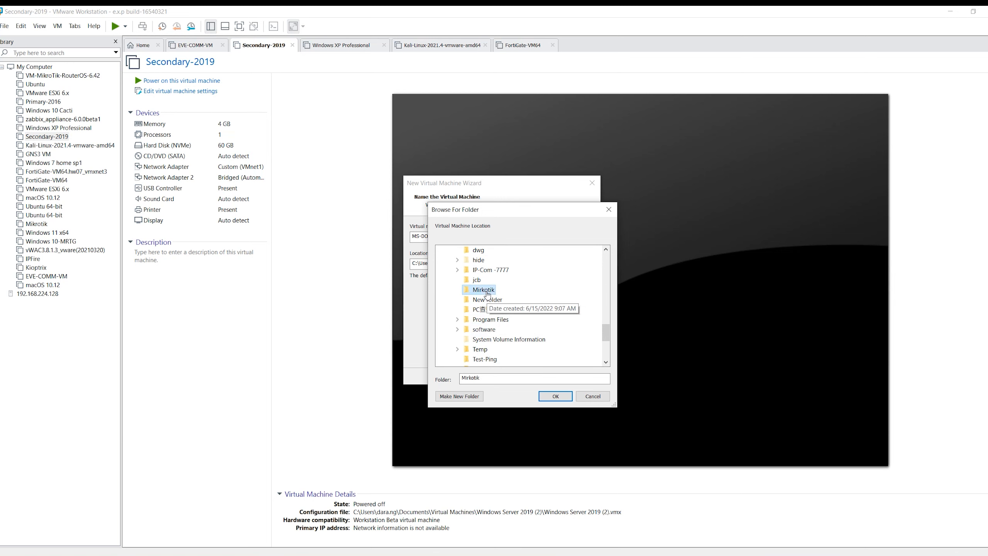
click(459, 396)
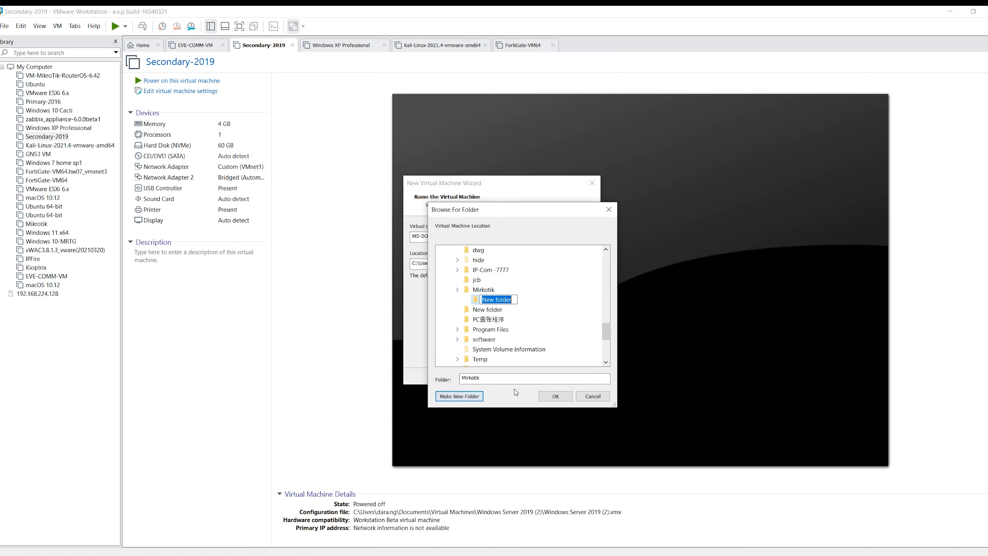
text(VM)
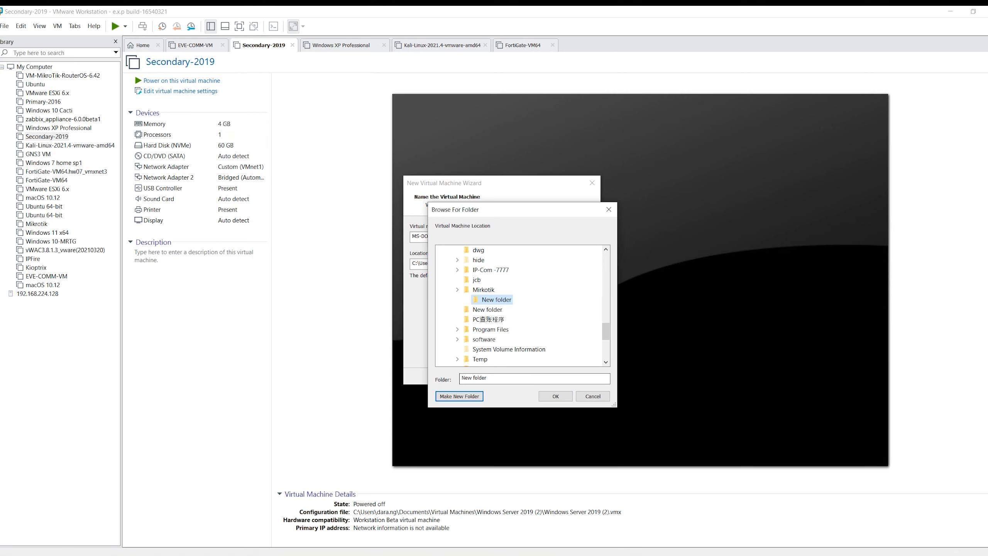
key(Return)
click(548, 399)
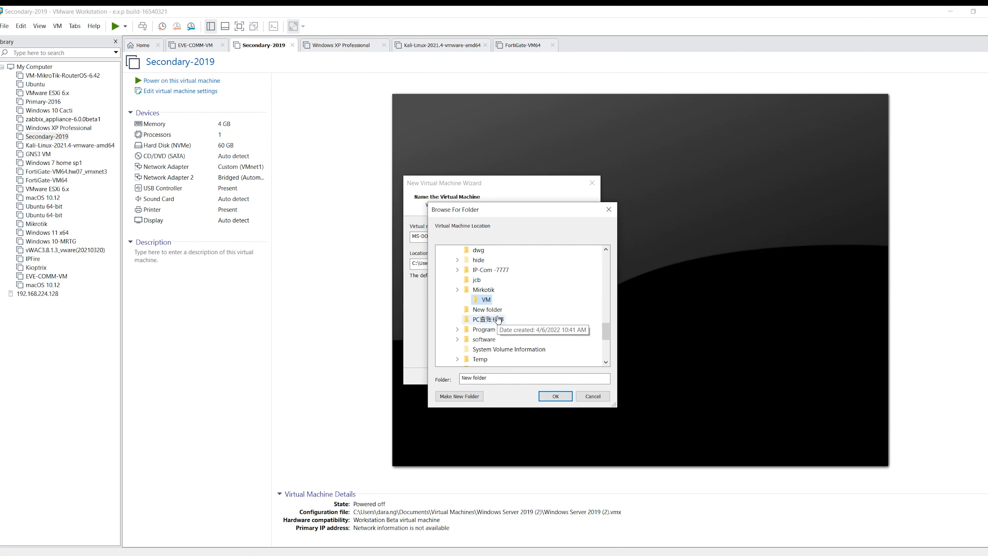
click(560, 399)
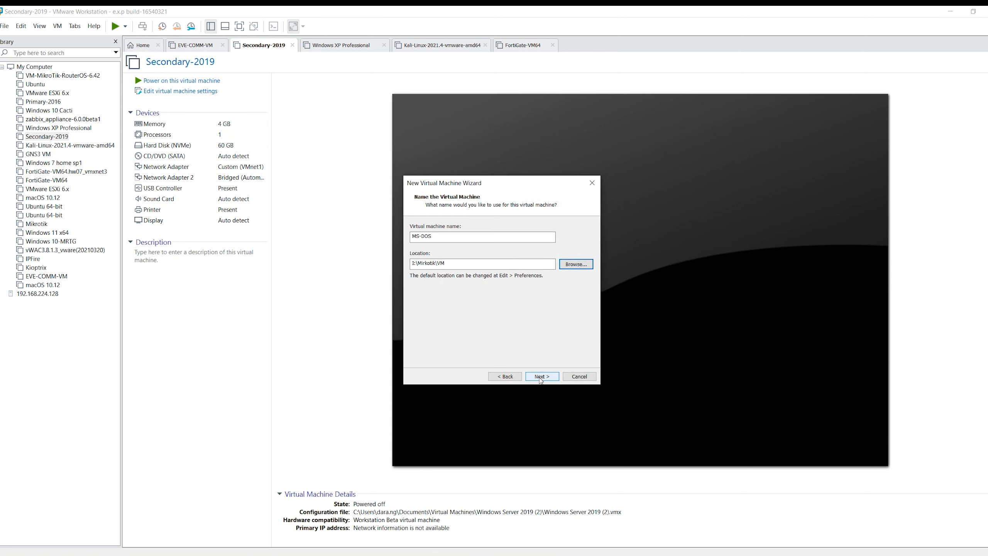
Accept the name MS-DOS and a 2 GB disk split into multiple files, and create the virtual machine
click(541, 377)
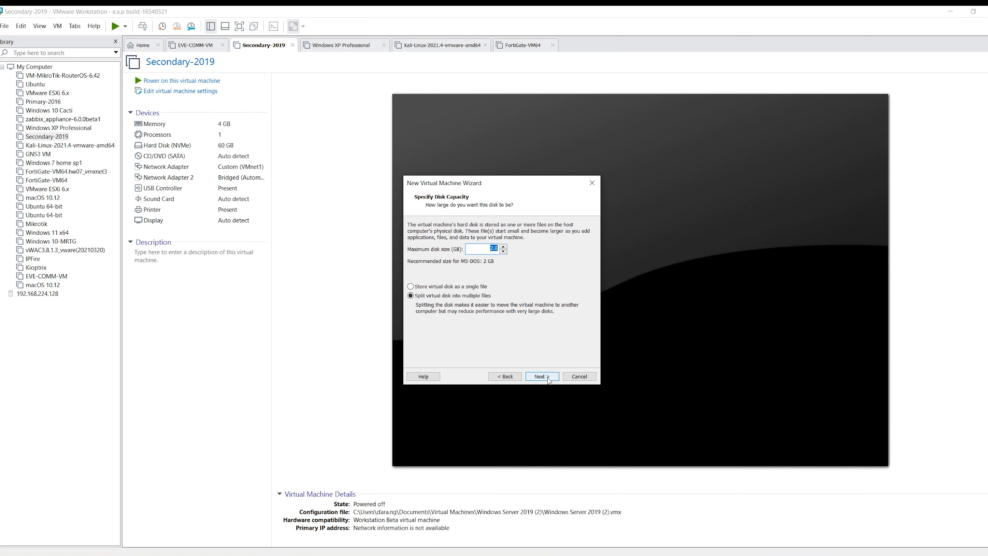
click(548, 380)
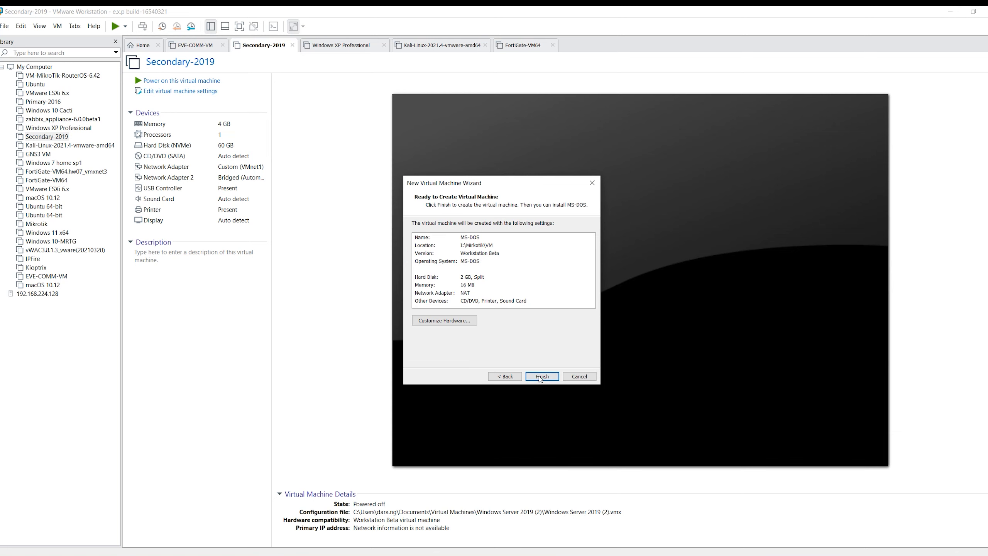
click(543, 379)
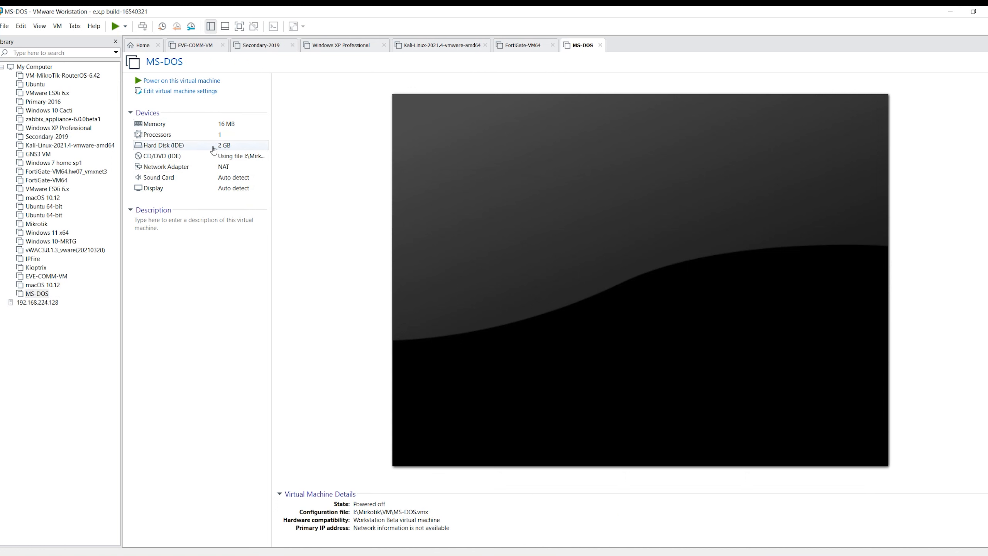
Set the MS-DOS virtual machine's memory to 512 MB and save the settings
click(189, 124)
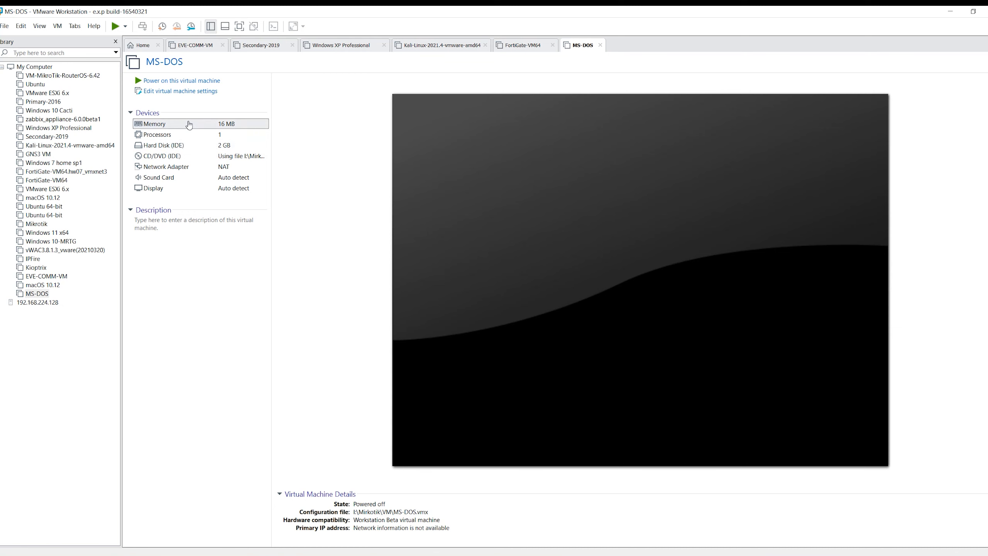
double_click(189, 125)
drag(514, 298, 513, 256)
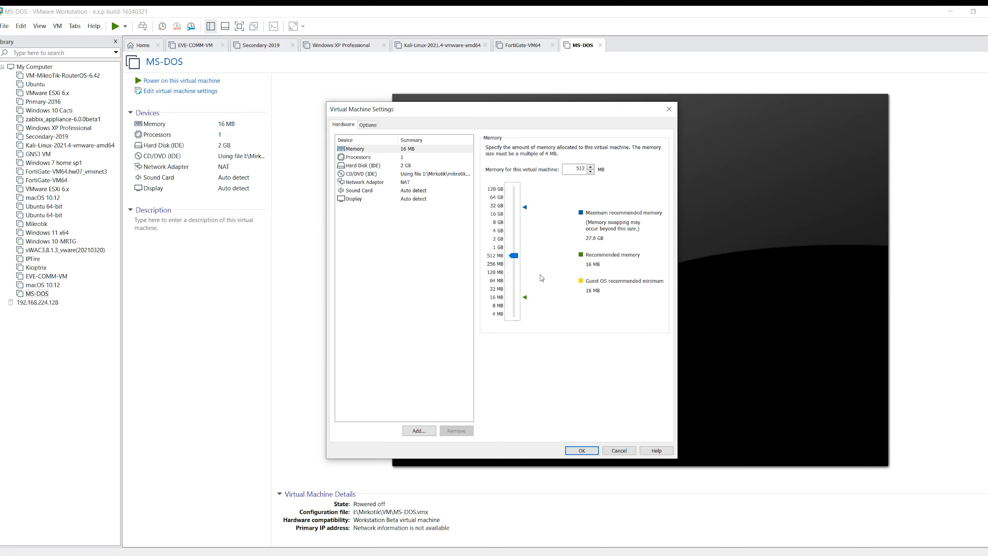
click(589, 449)
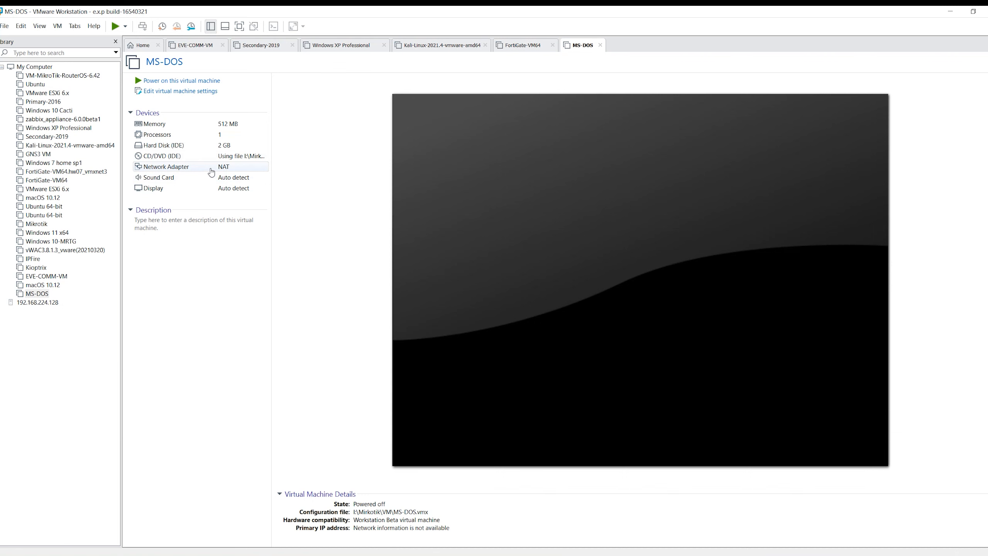
Add three more network adapters to the virtual machine's hardware
double_click(211, 172)
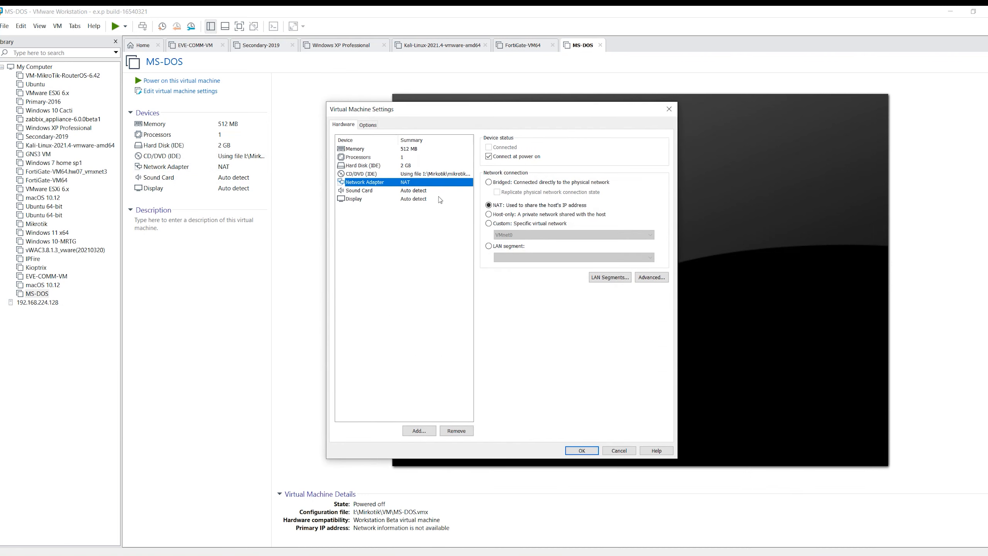
click(422, 430)
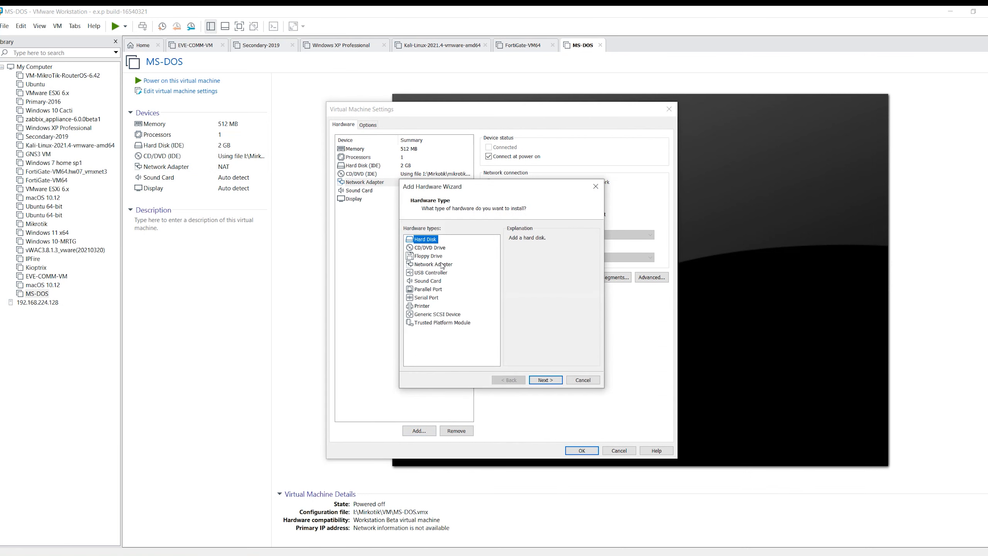
click(442, 266)
click(545, 380)
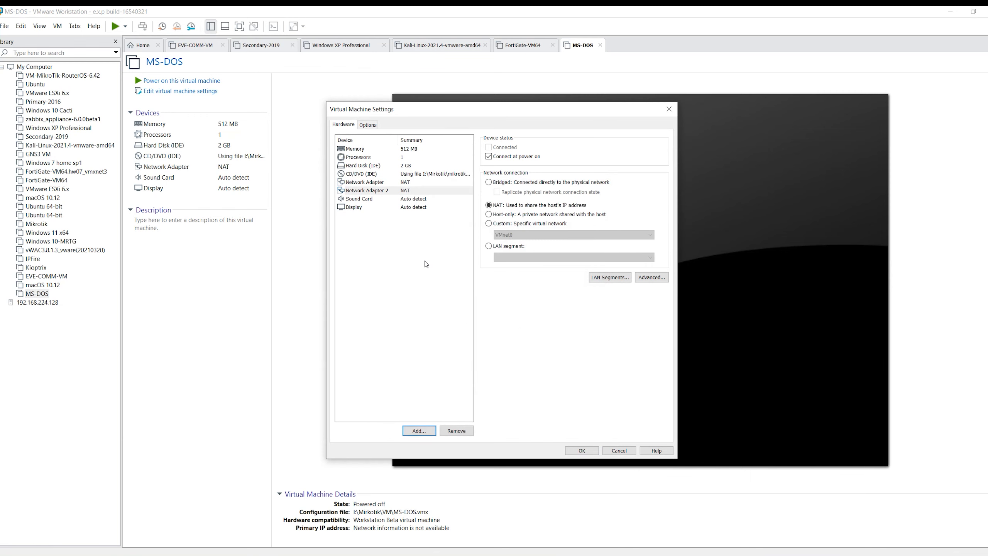
click(403, 189)
click(425, 428)
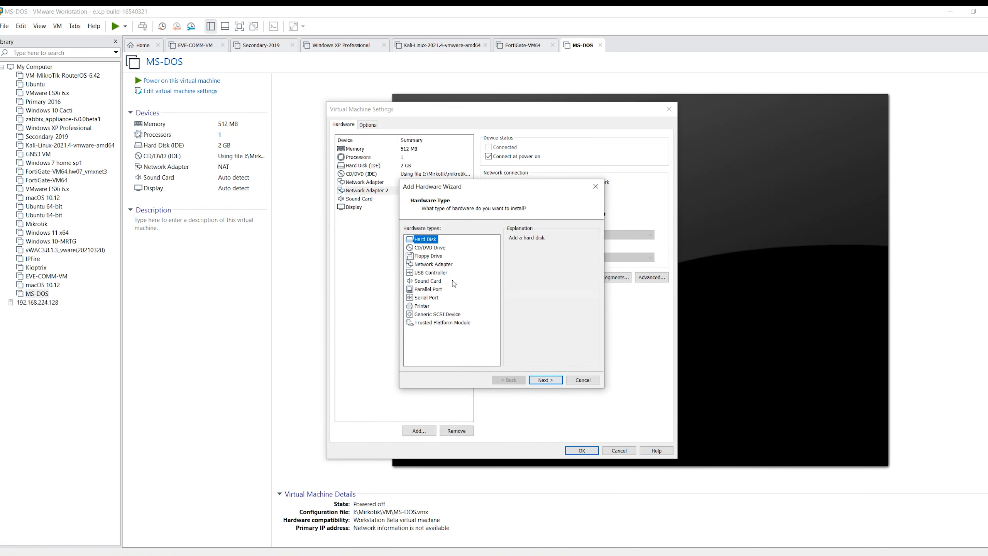
click(451, 266)
click(541, 378)
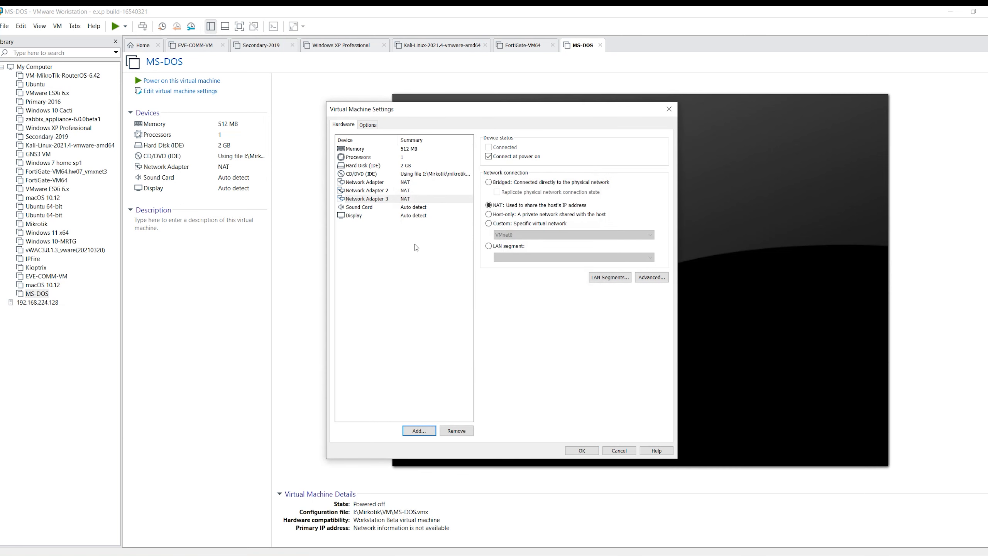
click(422, 431)
click(433, 265)
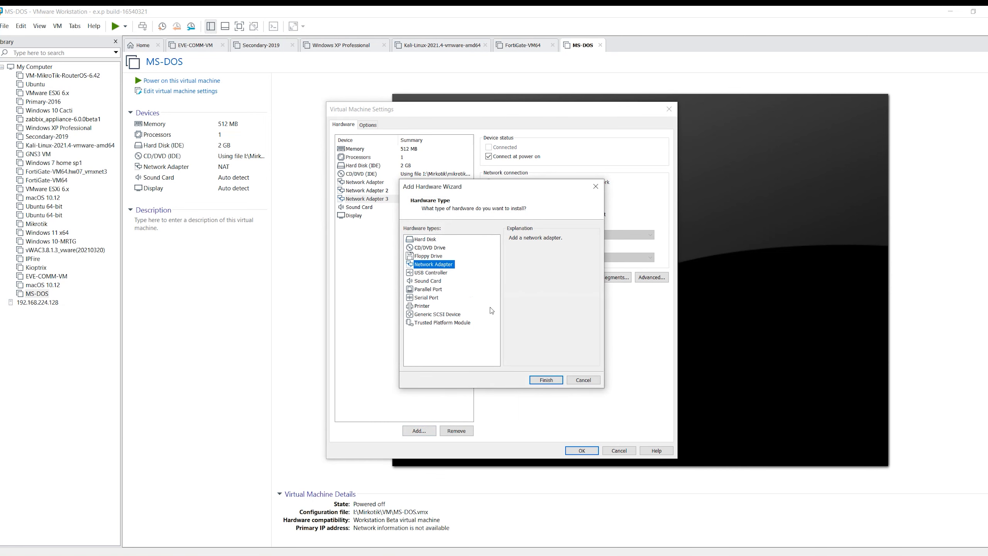
click(545, 382)
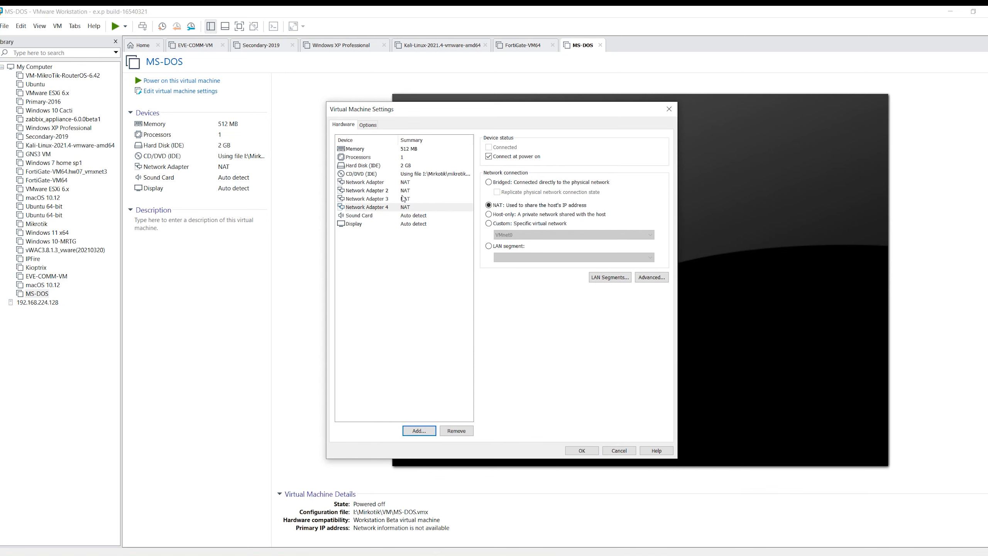
Try the Bridged connection for the first network adapter and switch it back to NAT
click(402, 175)
click(406, 183)
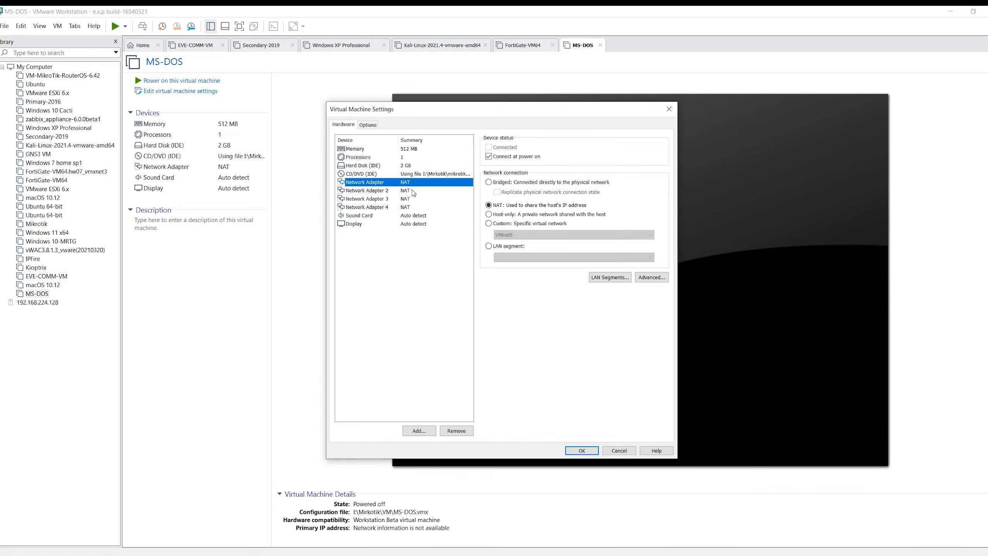
click(514, 183)
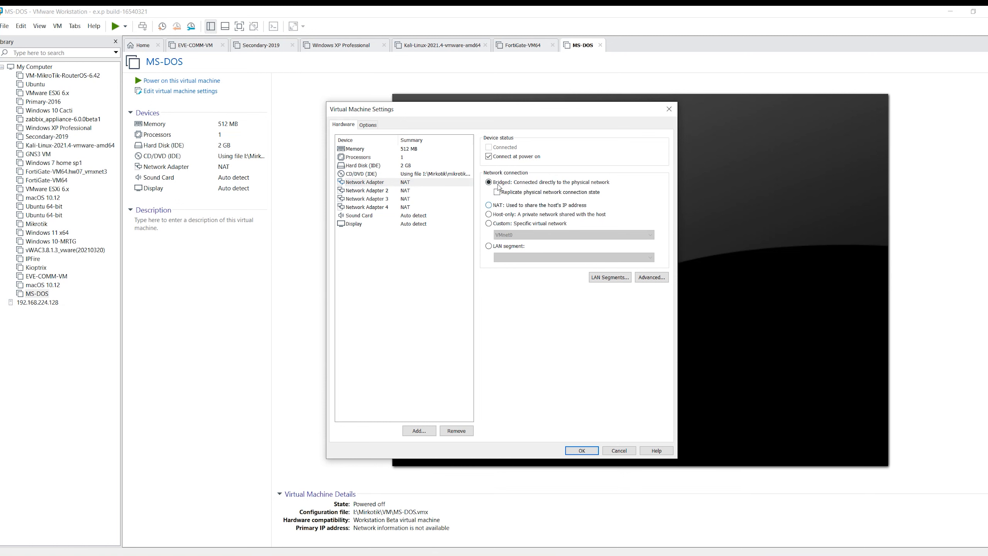
click(498, 205)
Connect Network Adapter 2 to the custom virtual network VMnet2
click(410, 190)
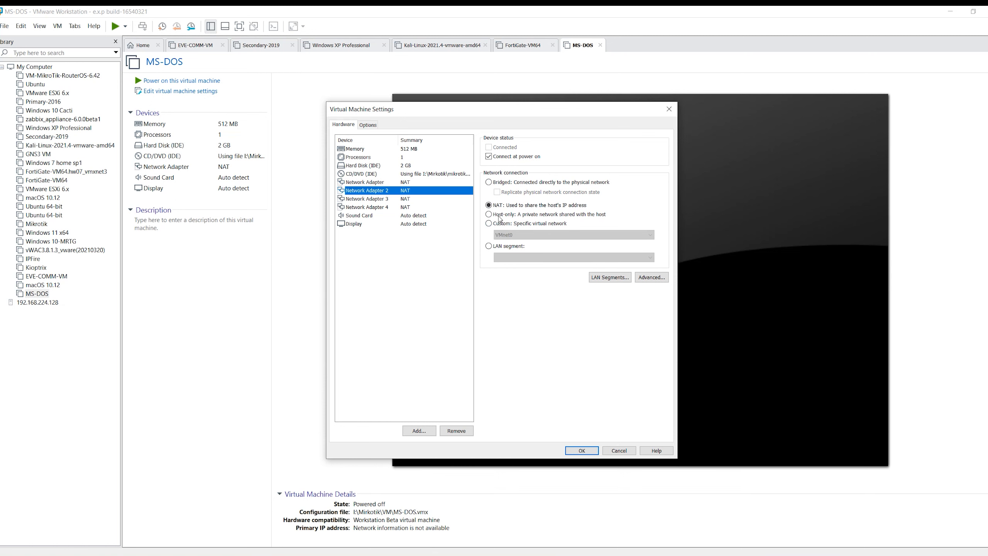
click(500, 226)
click(504, 234)
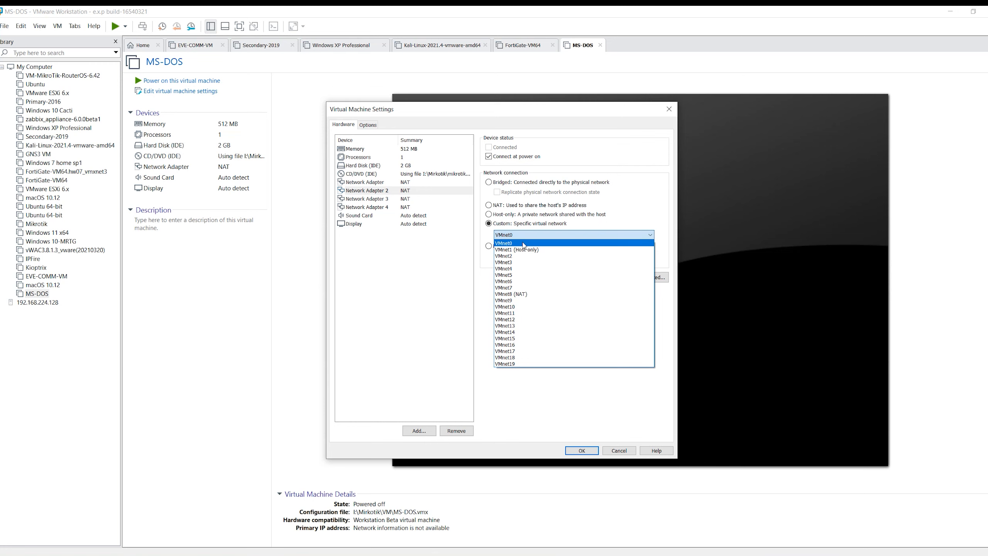
click(523, 256)
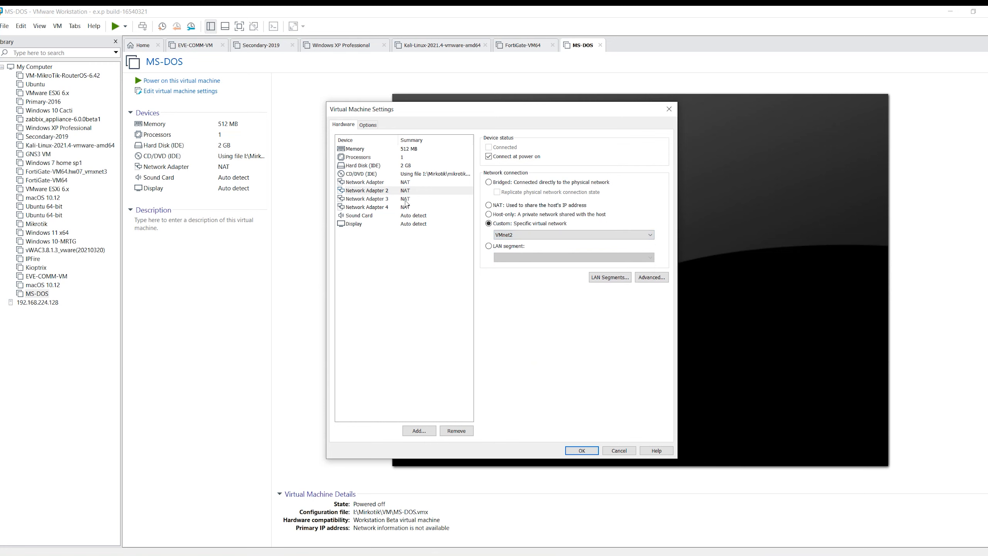
Connect Network Adapter 3 to the custom virtual network VMnet3
click(389, 199)
click(489, 223)
click(574, 235)
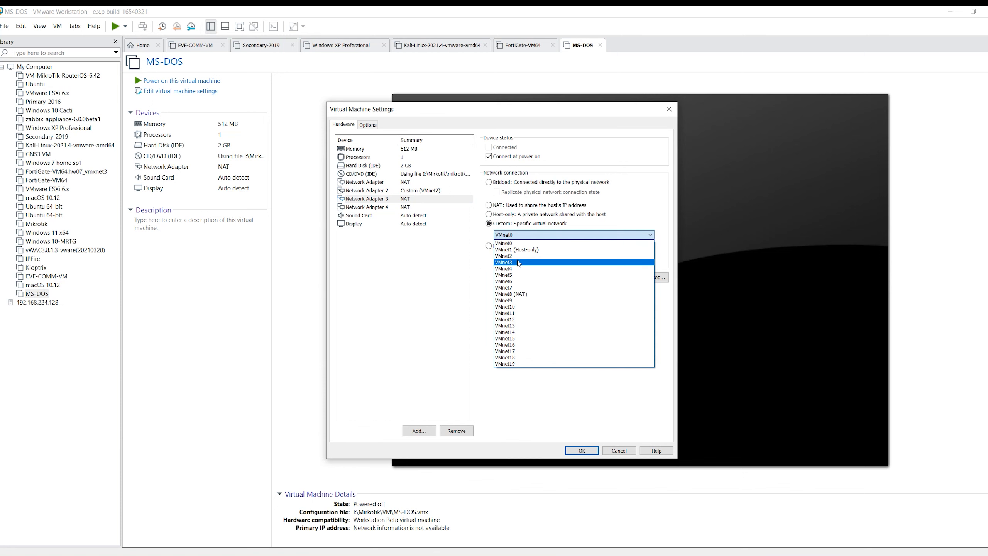
click(523, 267)
Connect Network Adapter 4 to the custom virtual network VMnet4 and save the hardware settings
click(412, 207)
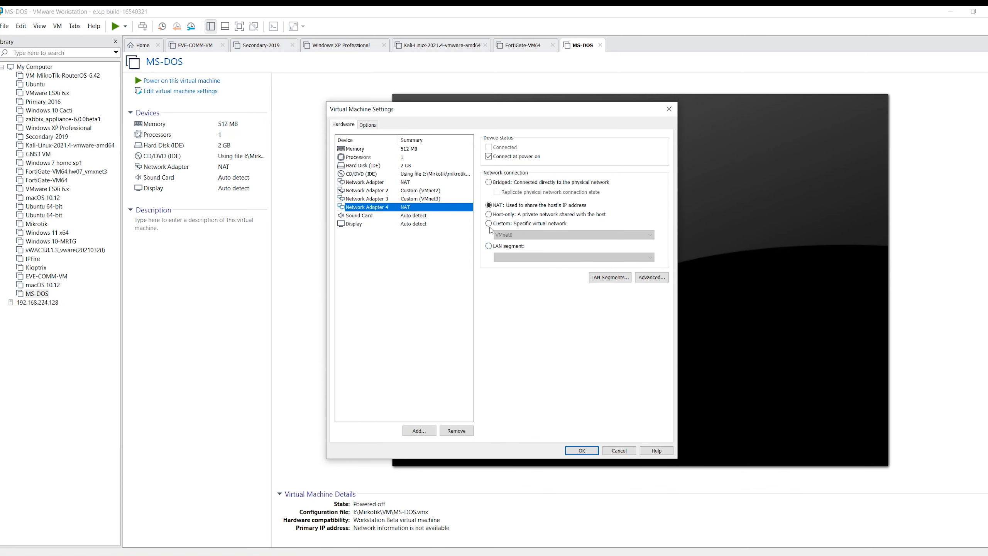
click(489, 224)
click(574, 235)
click(524, 275)
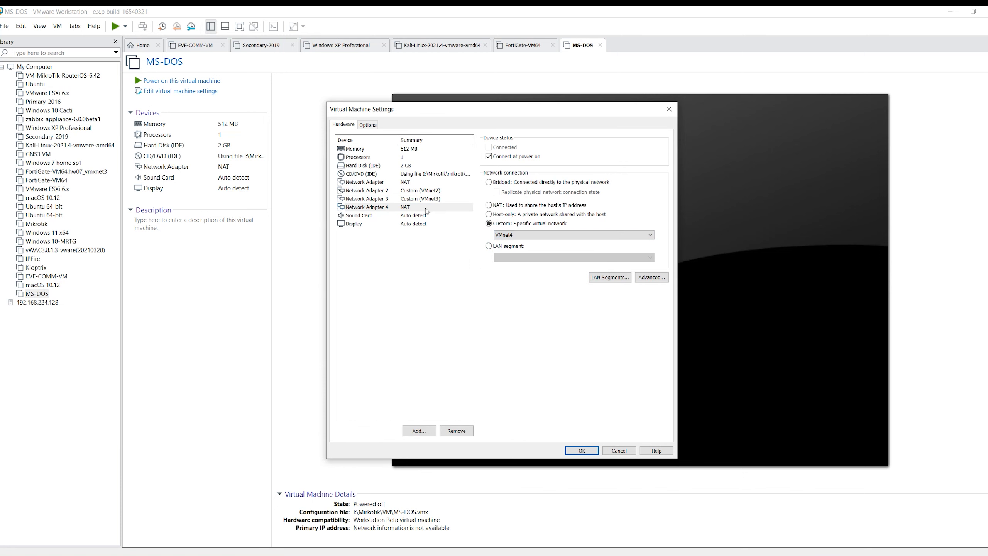
click(582, 450)
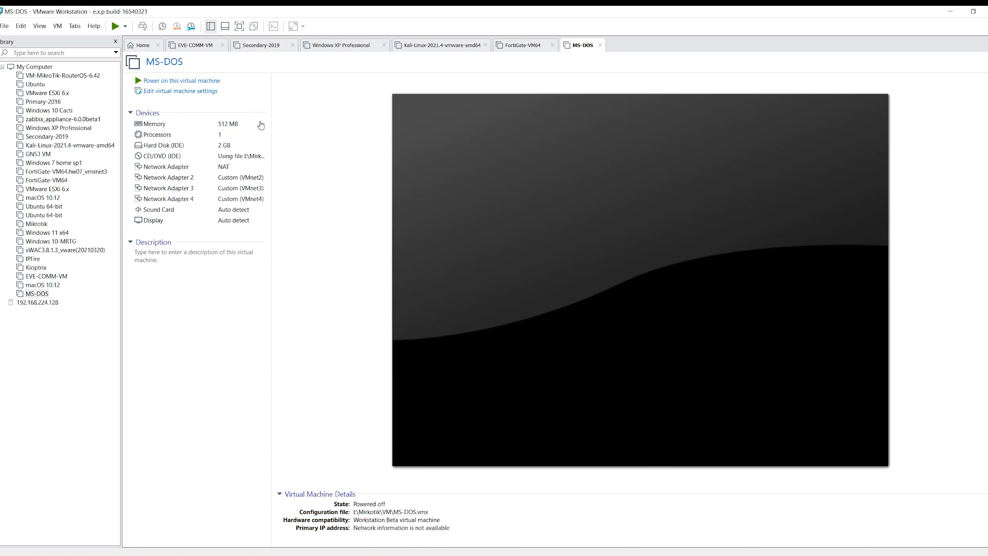
Power on the virtual machine and install the MikroTik system package, agreeing to erase the disk and rebooting
click(179, 80)
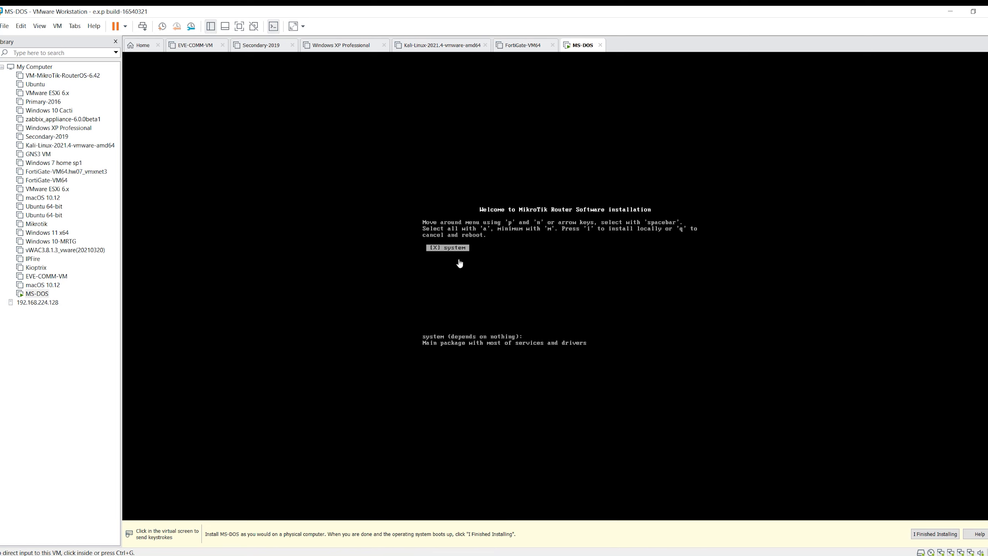
click(459, 264)
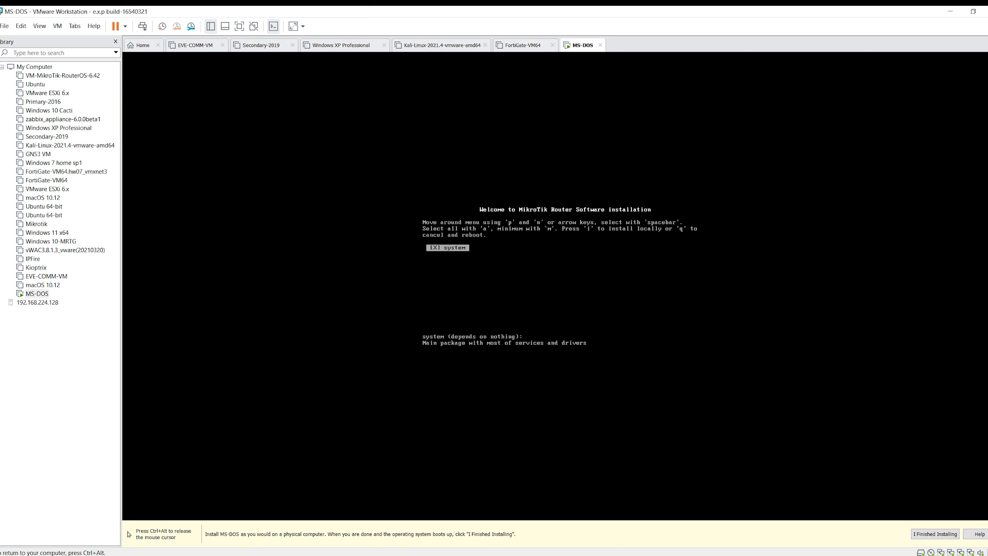
text(i)
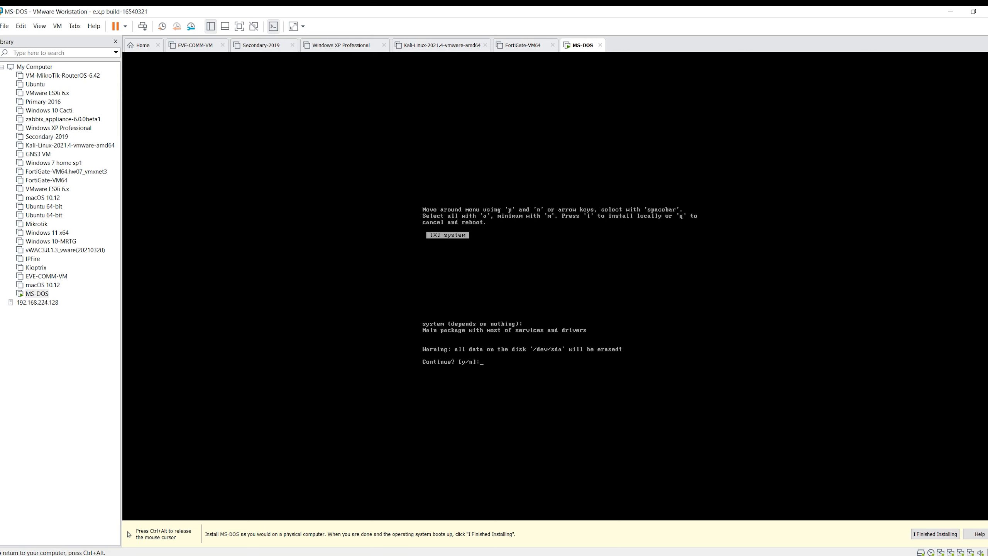
text(y)
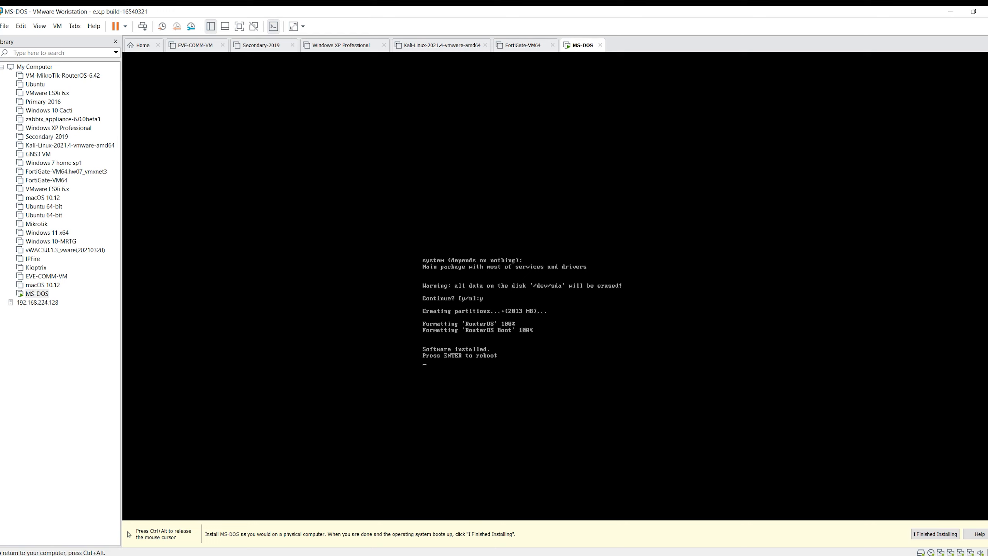
key(Return)
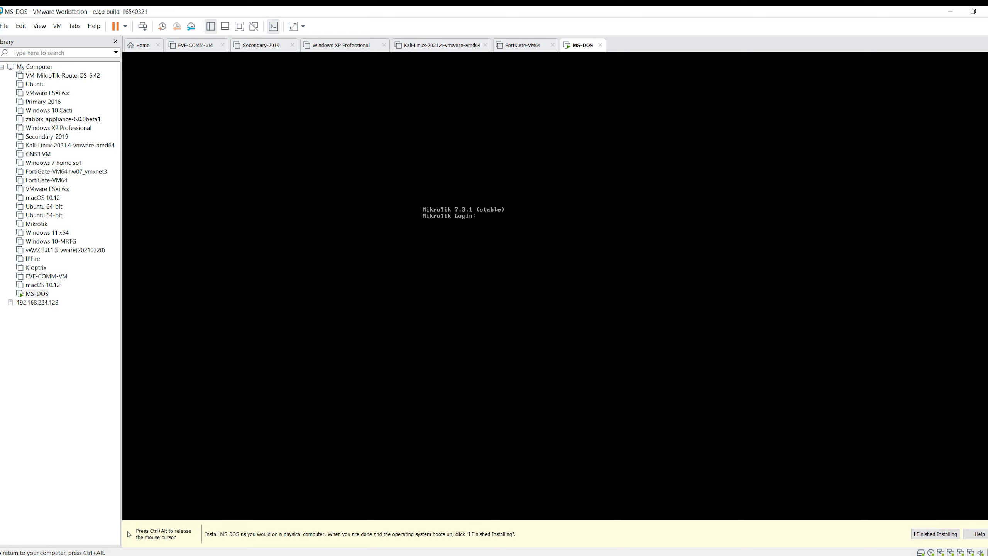
Log in to the MikroTik console as admin, leaving the password field blank
key(Return)
text(admin)
key(Return)
key(Return)
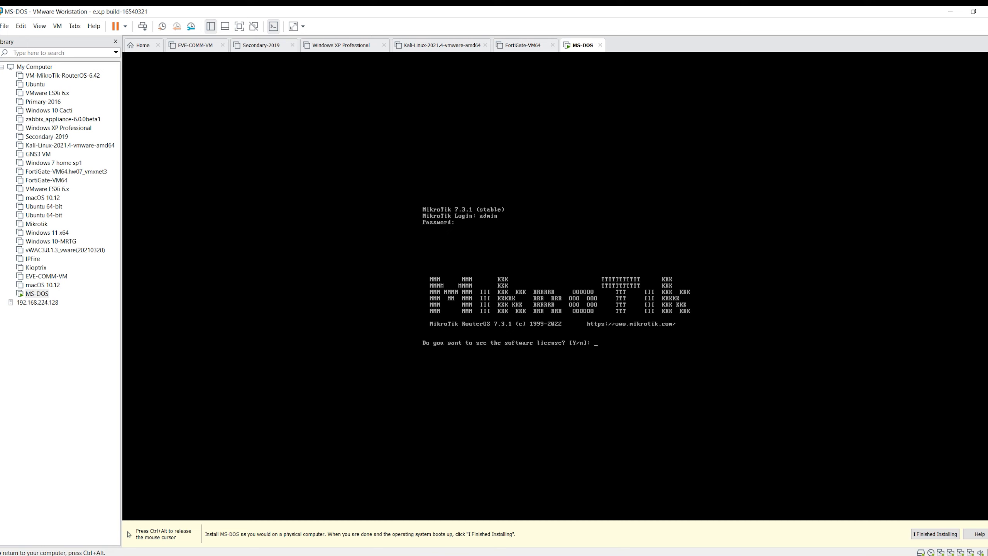
Display the MikroTik software license and page through it to the new password prompt
key(Return)
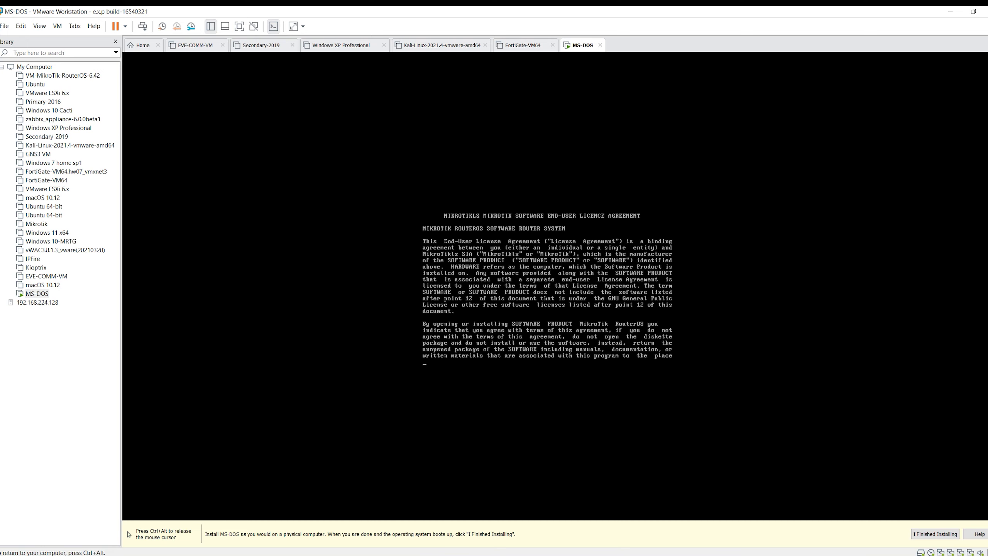
key(space)
key(space)
key(space)
key(space)
key(space)
key(space)
key(space)
key(space)
key(space)
key(space)
key(space)
key(space)
key(space)
key(space)
key(space)
key(space)
key(space)
key(space)
key(space)
key(space)
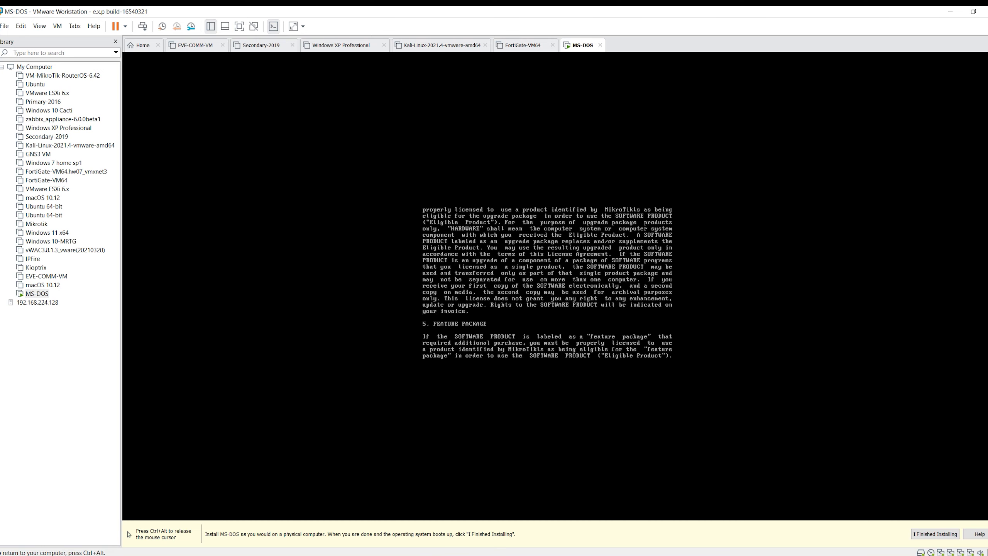
key(space)
key(space)
key(space)
key(space)
key(space)
key(space)
key(space)
key(space)
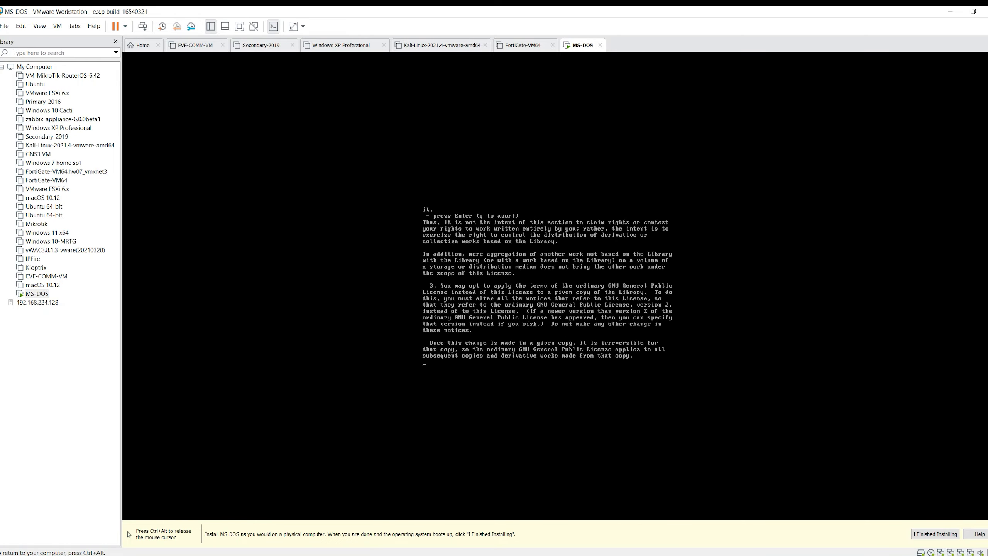
key(space)
key(space)
key(space)
key(space)
key(space)
key(space)
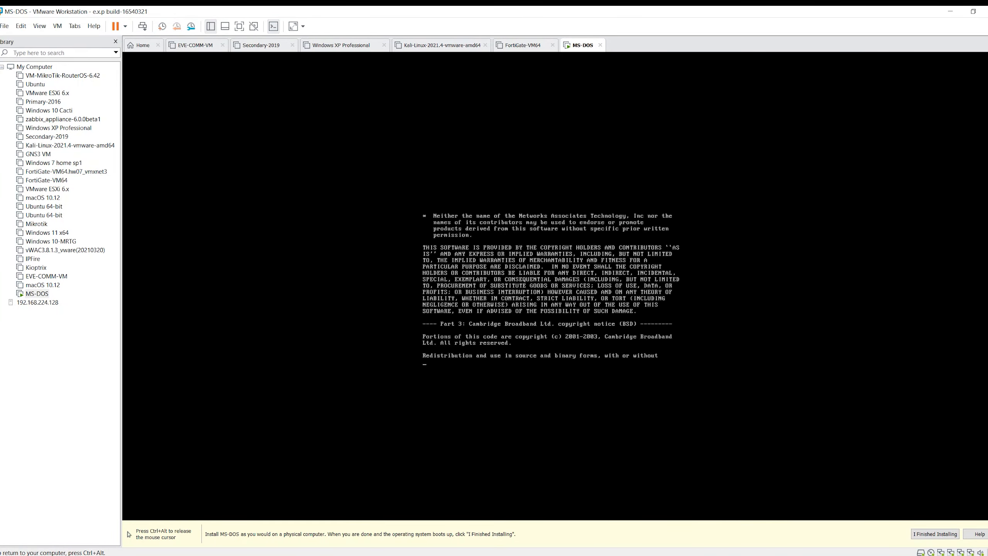
key(Return)
key(Return)
key(Return)
key(Return)
key(Return)
key(Return)
key(Return)
key(Return)
key(Return)
key(Return)
key(Return)
key(Return)
key(Return)
key(Return)
key(Return)
key(Return)
key(Return)
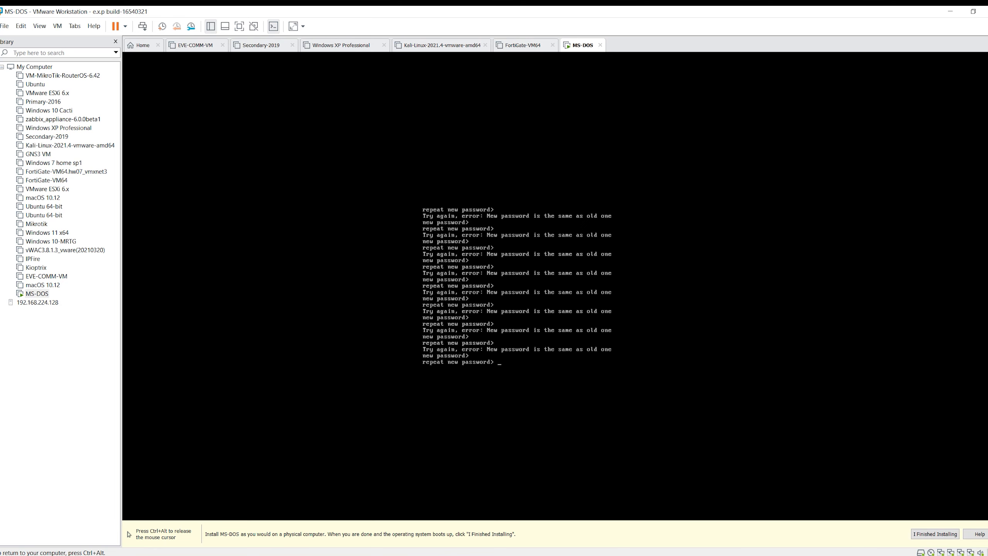
Start entering the repeated new password, clear the entry, and release the mouse cursor from the virtual machine
text(***)
key(BackSpace)
key(BackSpace)
key(BackSpace)
key(ctrl+alt)
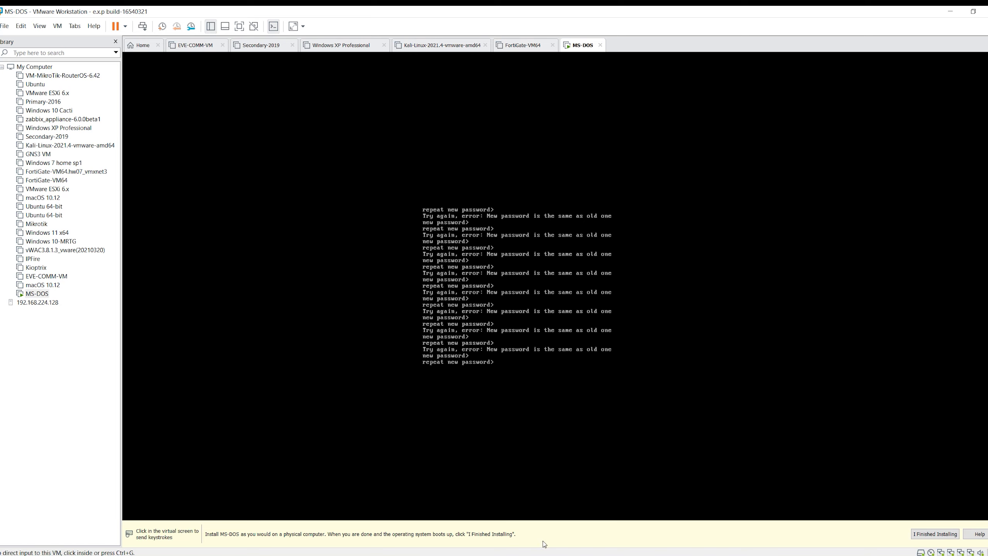
click(560, 555)
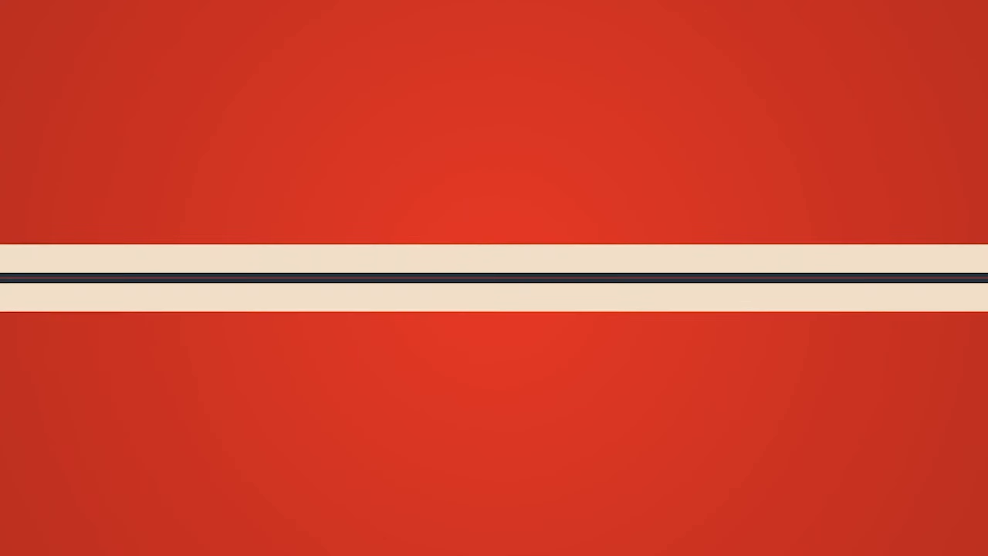